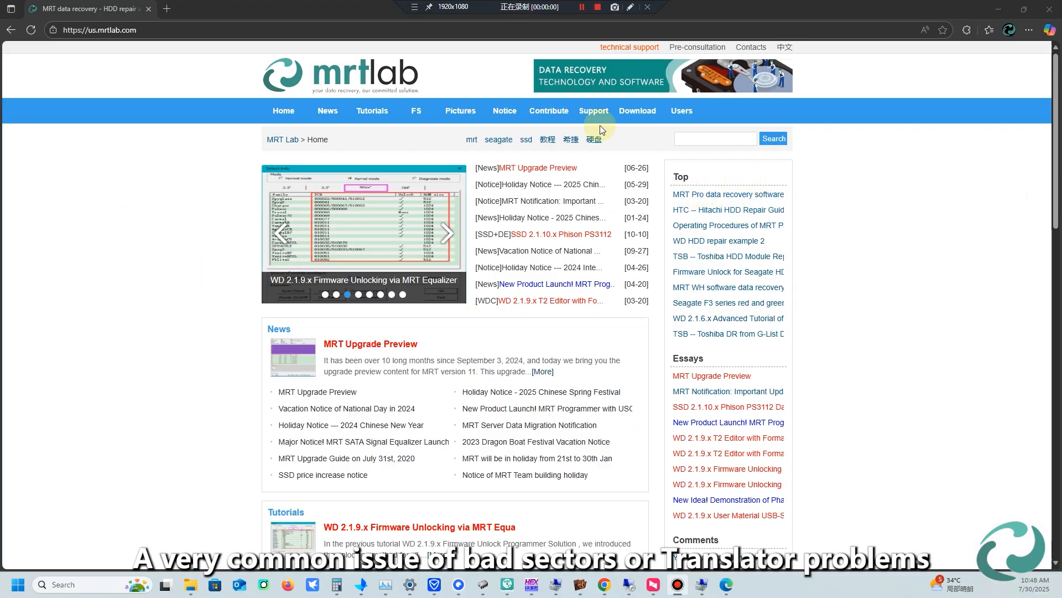
Step: Download the CH341SER driver from the auxiliary tools section of the MRT software downloads page and save it
{"action": "left_click", "coordinate": [636, 113]}
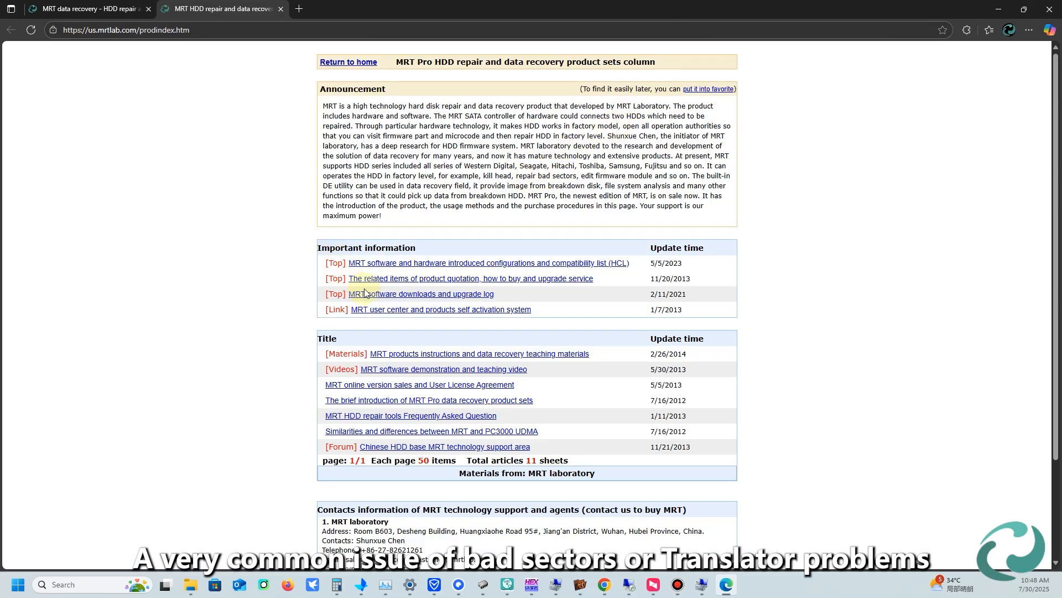
{"action": "left_click", "coordinate": [378, 297]}
{"action": "scroll", "coordinate": [289, 304], "scroll_direction": "down", "scroll_amount": 15}
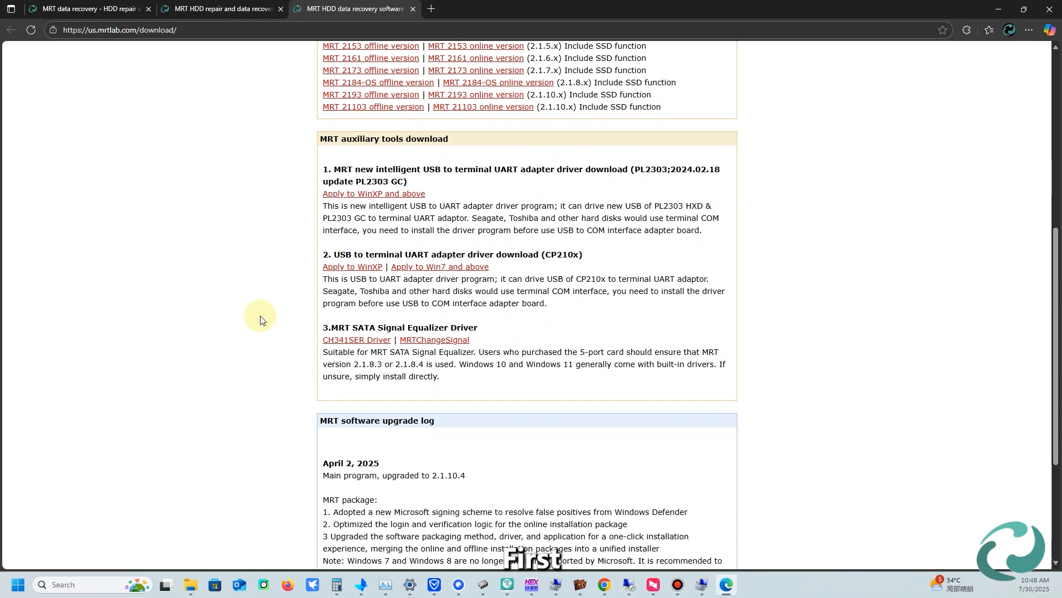
{"action": "scroll", "coordinate": [332, 376], "scroll_direction": "up", "scroll_amount": 1}
{"action": "left_click", "coordinate": [351, 397]}
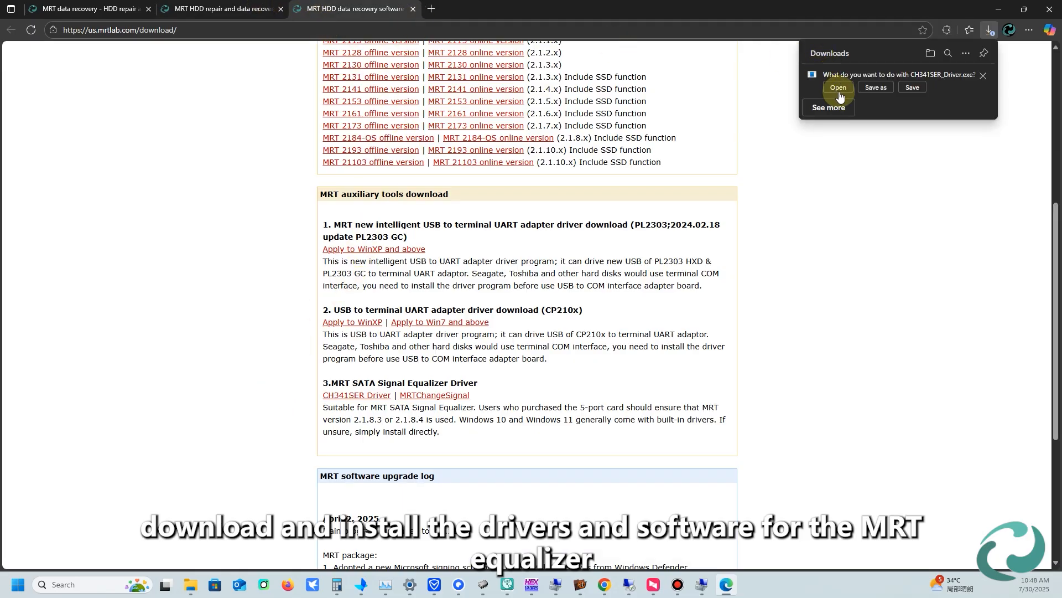
{"action": "left_click", "coordinate": [910, 88]}
Step: Download the MRTChangeSignal software for the MRT SATA Signal Equalizer and save it
{"action": "left_click", "coordinate": [237, 7]}
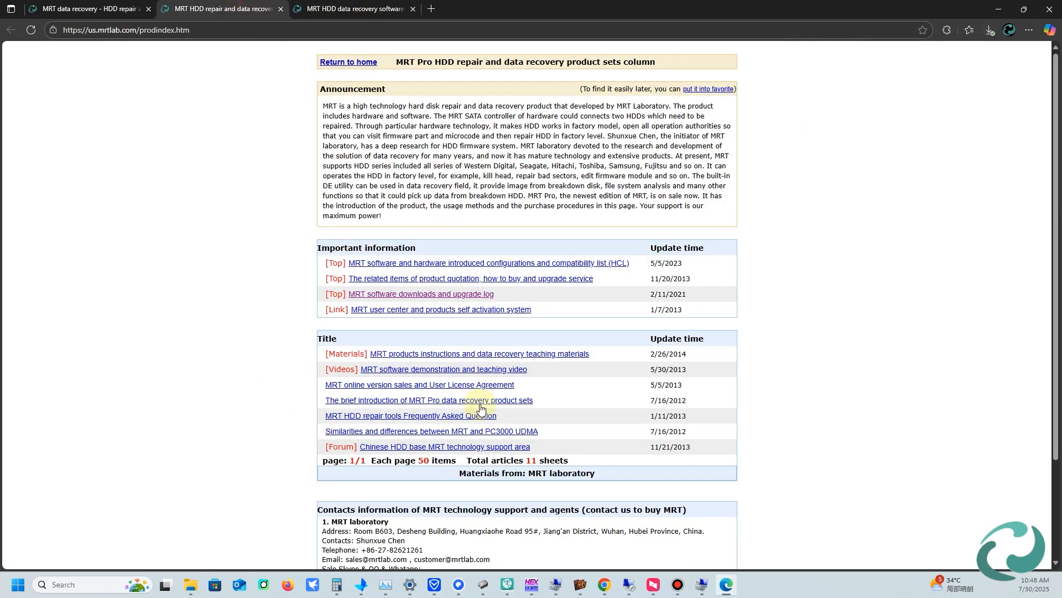
{"action": "left_click", "coordinate": [384, 5]}
{"action": "left_click", "coordinate": [435, 395]}
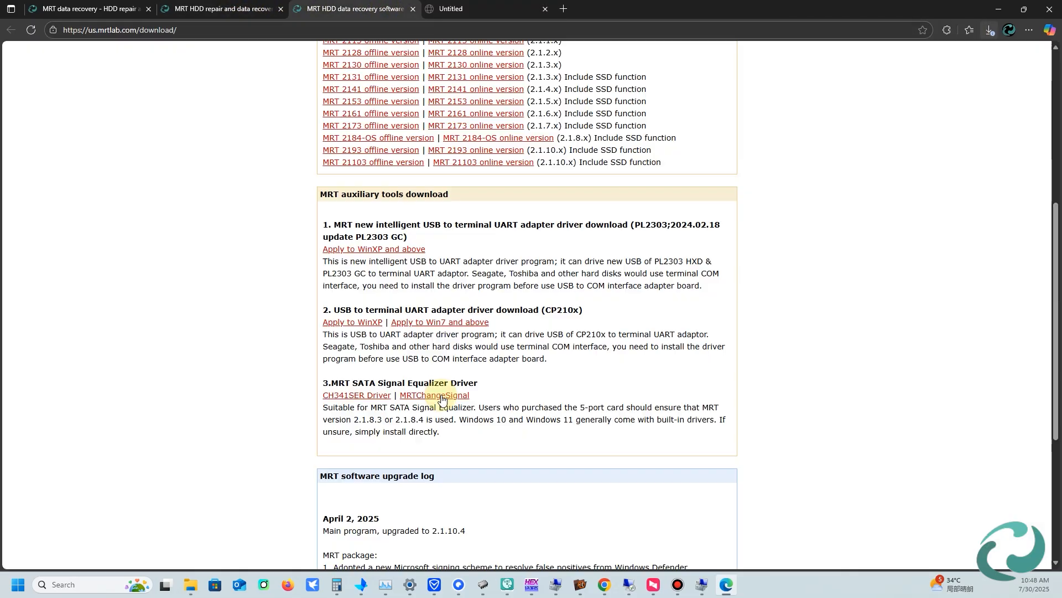
{"action": "left_click", "coordinate": [912, 97]}
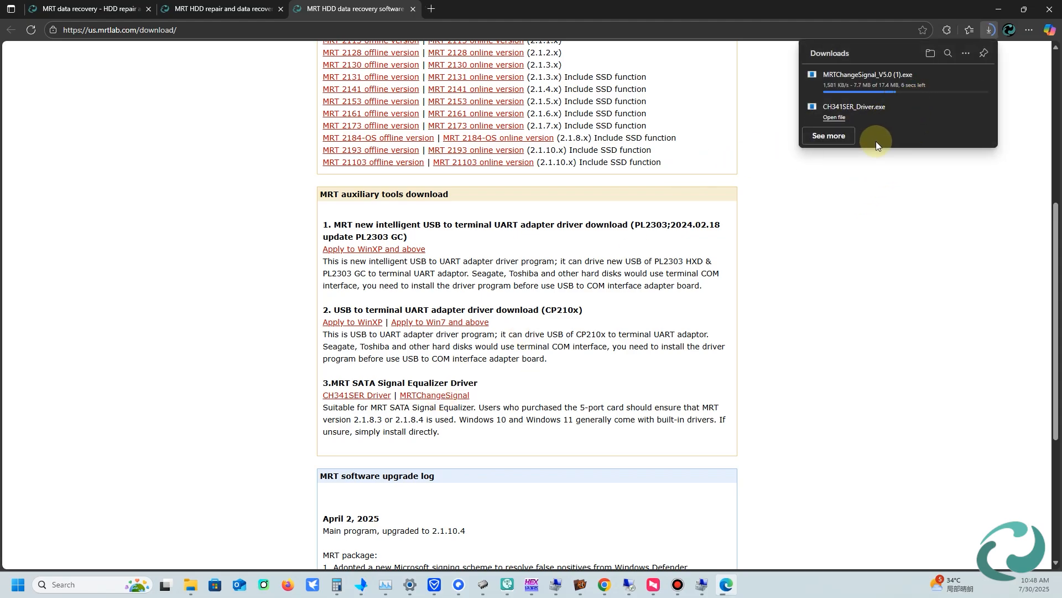
Step: Run CH341SER_Driver.exe from the download folder as administrator and install the CH341SER.INF driver
{"action": "left_click", "coordinate": [930, 54]}
{"action": "right_click", "coordinate": [248, 271]}
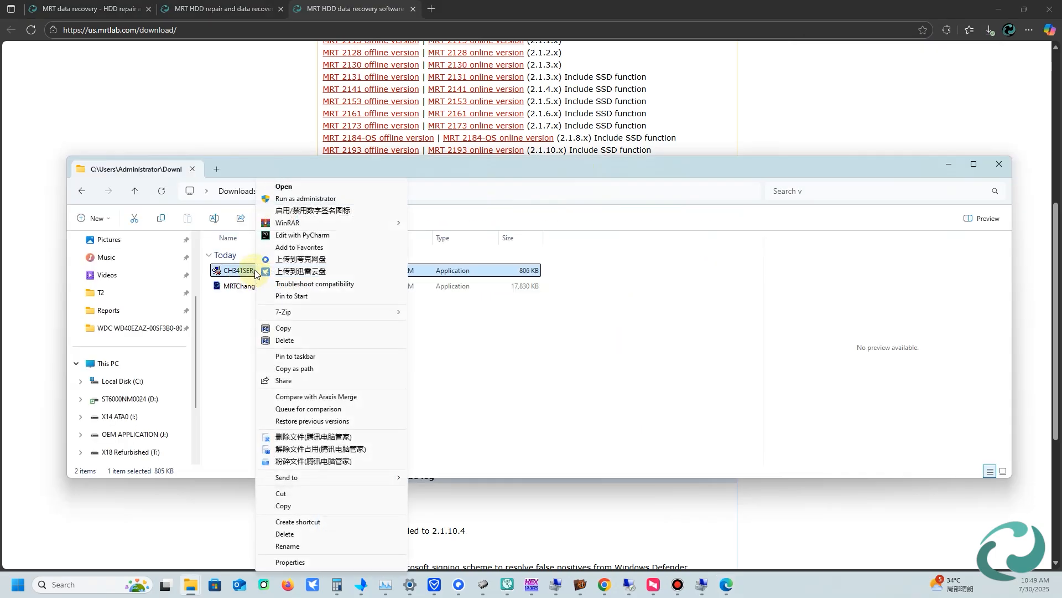
{"action": "left_click", "coordinate": [303, 200]}
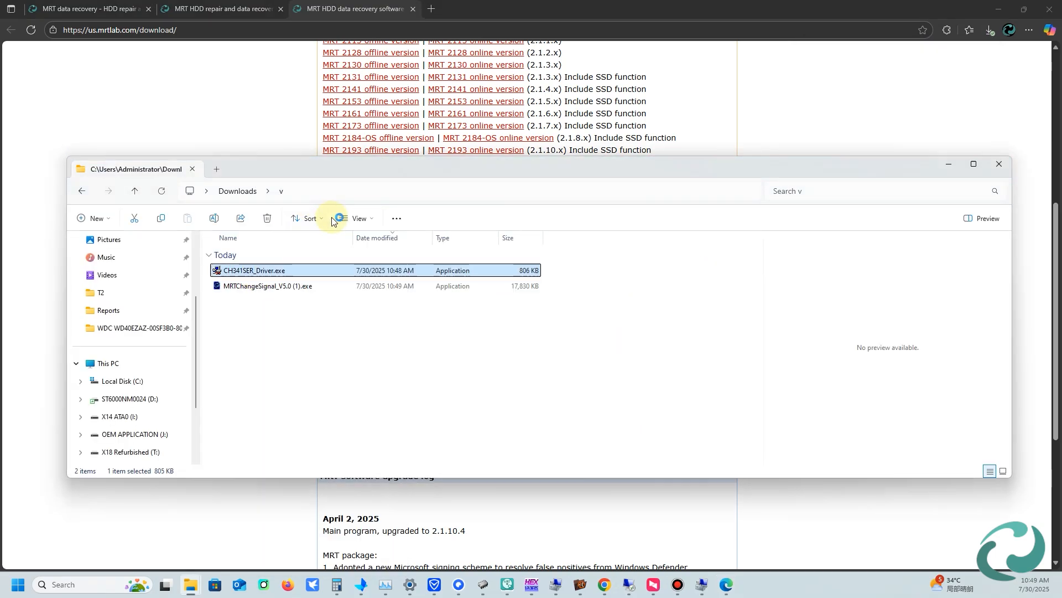
{"action": "left_click_drag", "start_coordinate": [696, 268], "coordinate": [477, 274]}
{"action": "left_click", "coordinate": [370, 335]}
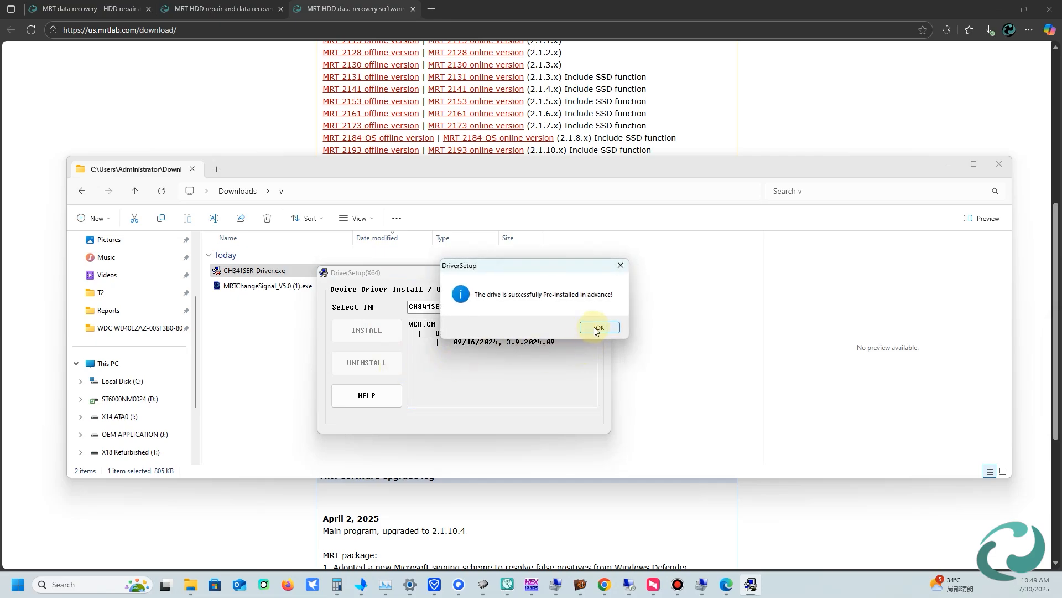
{"action": "left_click", "coordinate": [597, 327]}
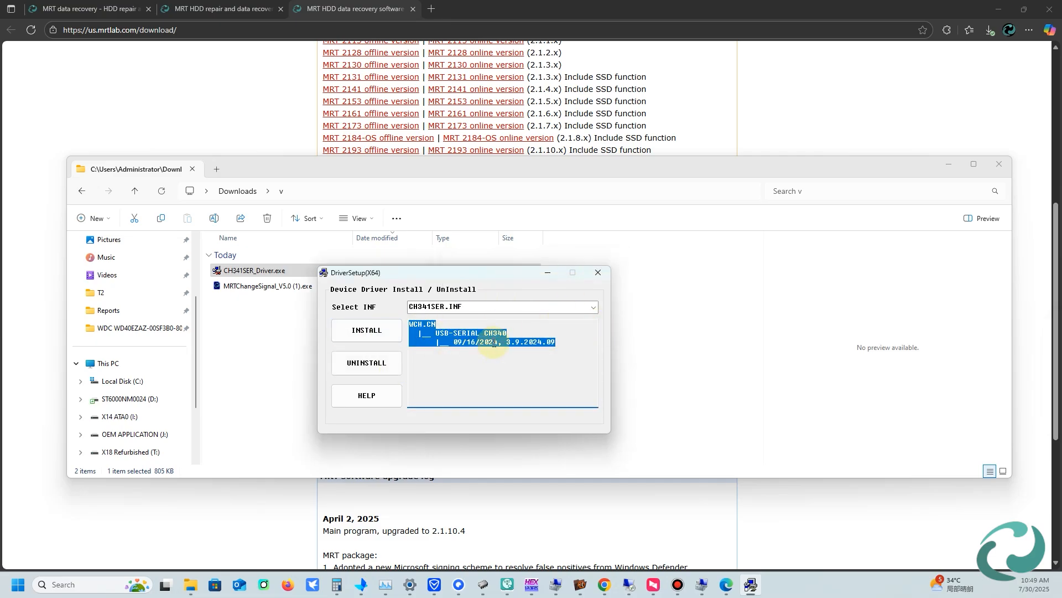
{"action": "left_click", "coordinate": [545, 275]}
Step: Launch MRTChangeSignal V5.0 as administrator and look up the USB-SERIAL CH340K port in Device Manager
{"action": "right_click", "coordinate": [257, 289]}
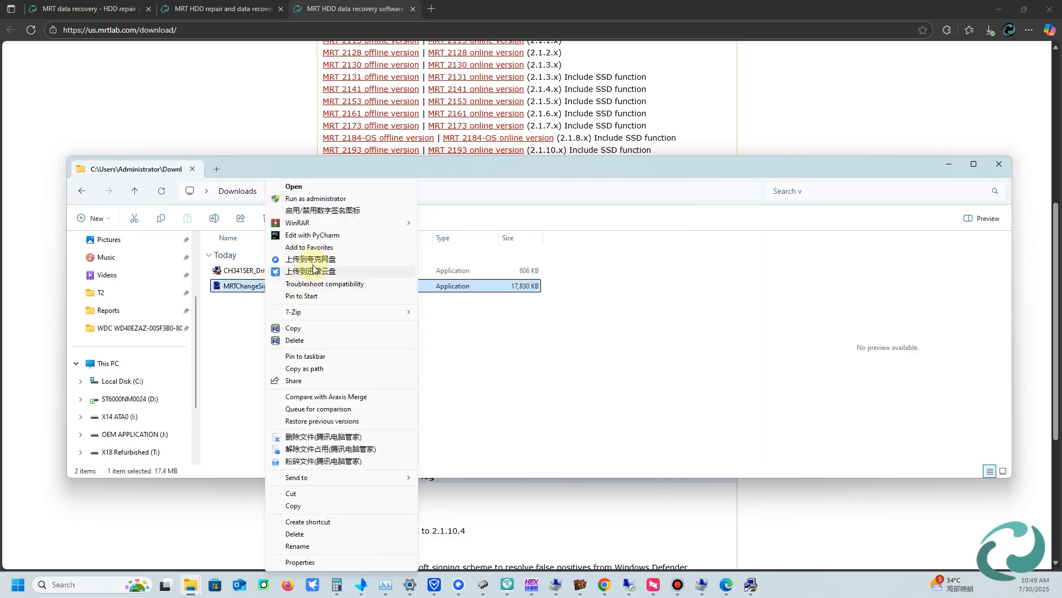
{"action": "left_click", "coordinate": [303, 199]}
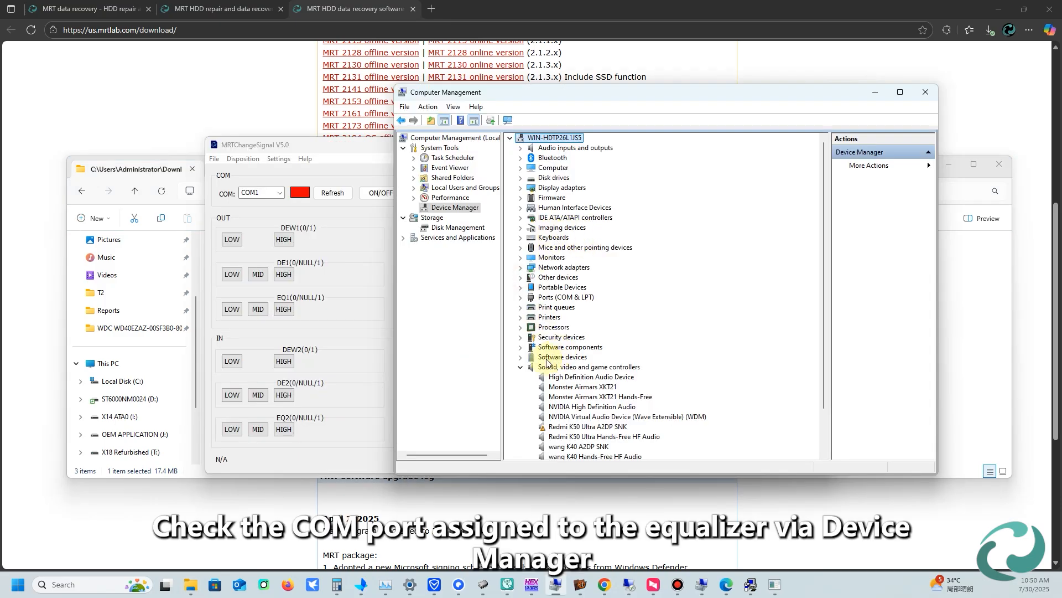
{"action": "double_click", "coordinate": [576, 298]}
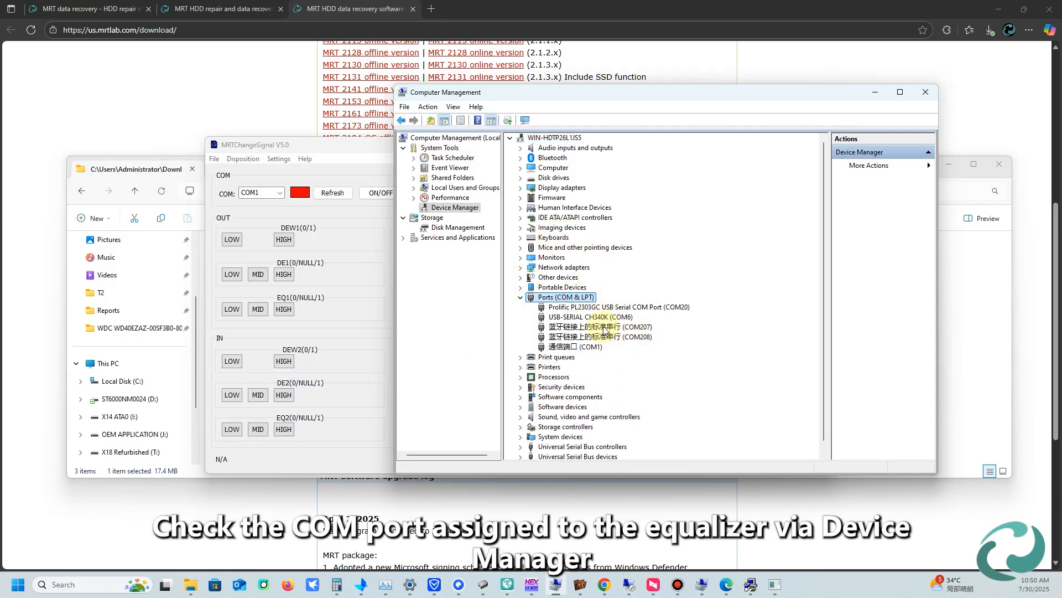
{"action": "left_click", "coordinate": [581, 317]}
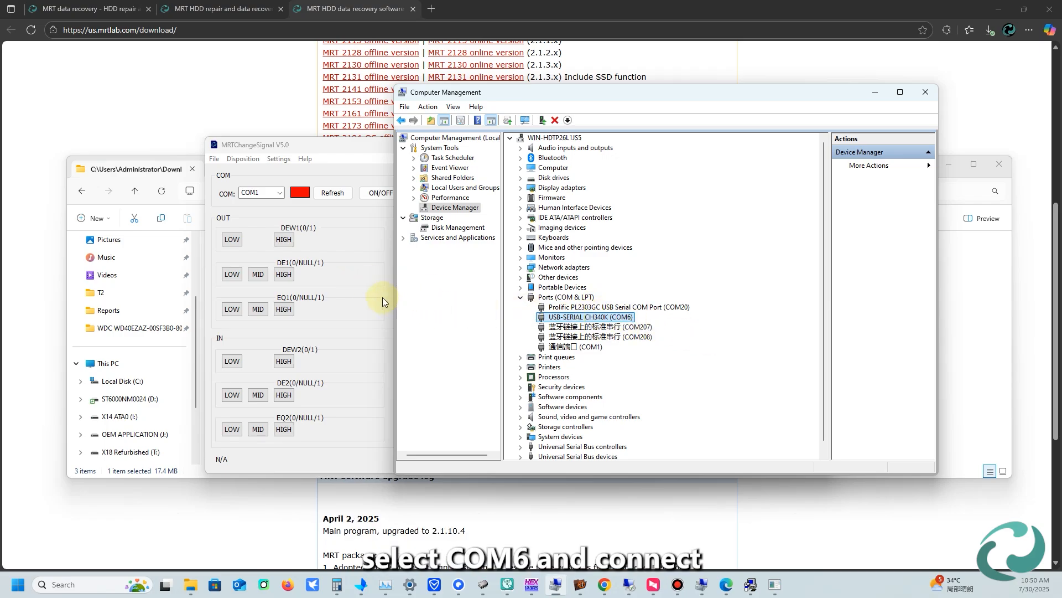
Step: Connect MRTChangeSignal to the equalizer on COM6
{"action": "left_click", "coordinate": [312, 224]}
{"action": "left_click", "coordinate": [264, 209]}
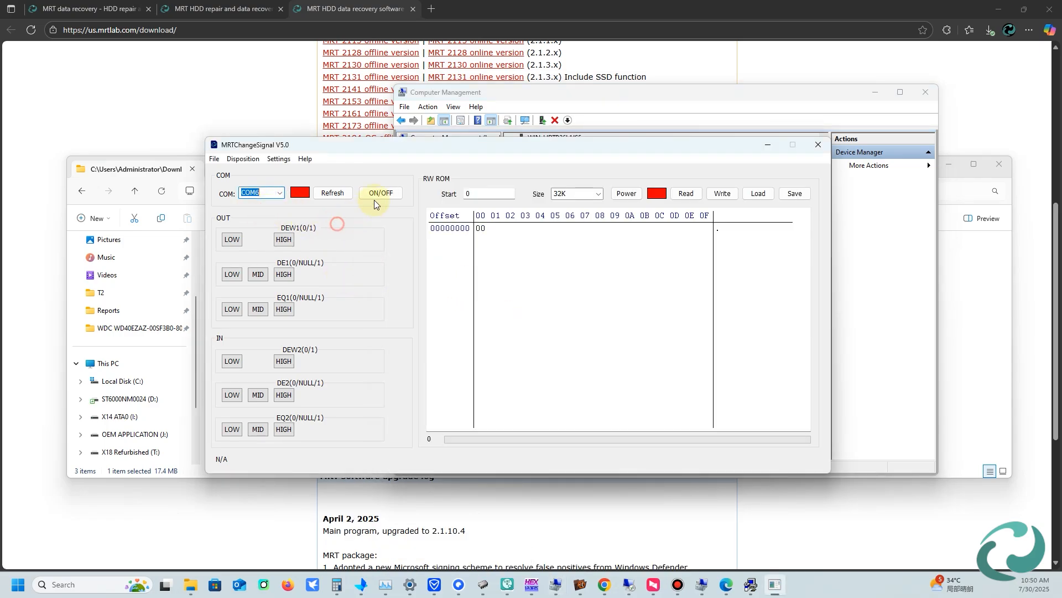
{"action": "left_click", "coordinate": [377, 193]}
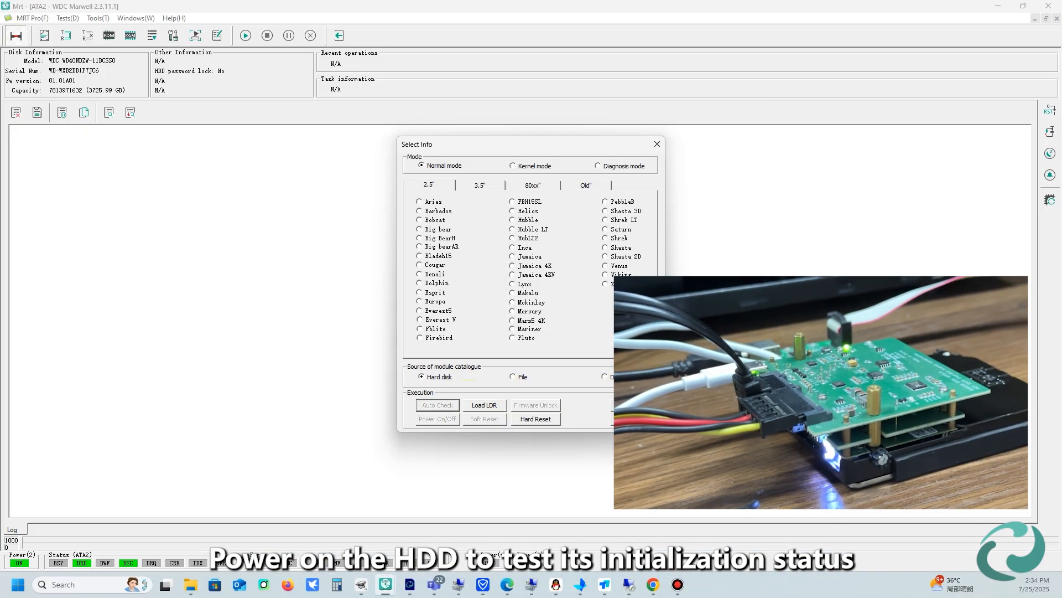
Step: Auto-check the WDC drive in MRT with the default SA parameters and inspect sector 0 in the User Sector Viewer
{"action": "left_click", "coordinate": [435, 403]}
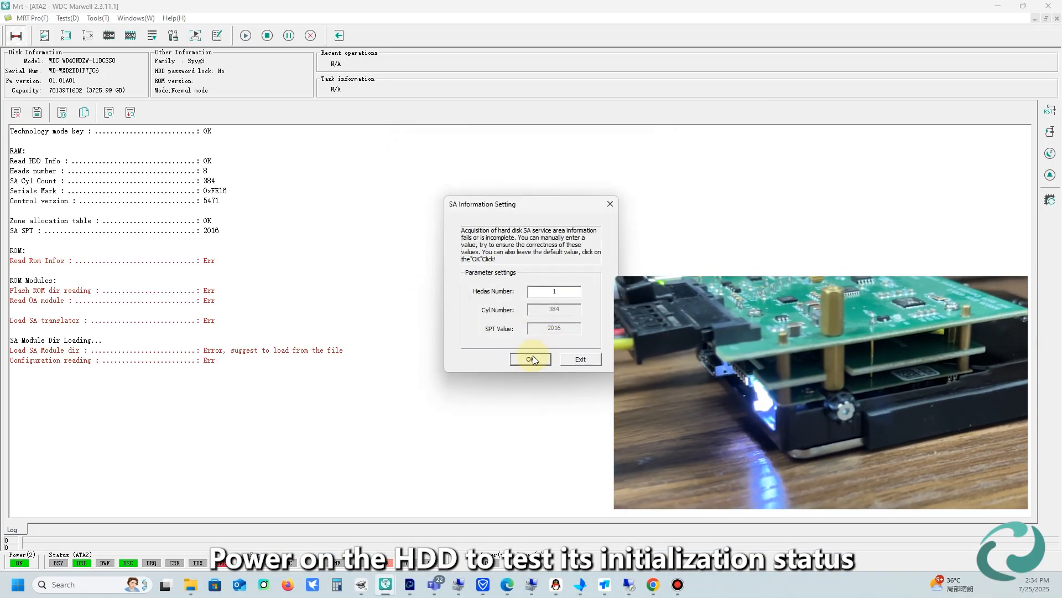
{"action": "left_click", "coordinate": [531, 359]}
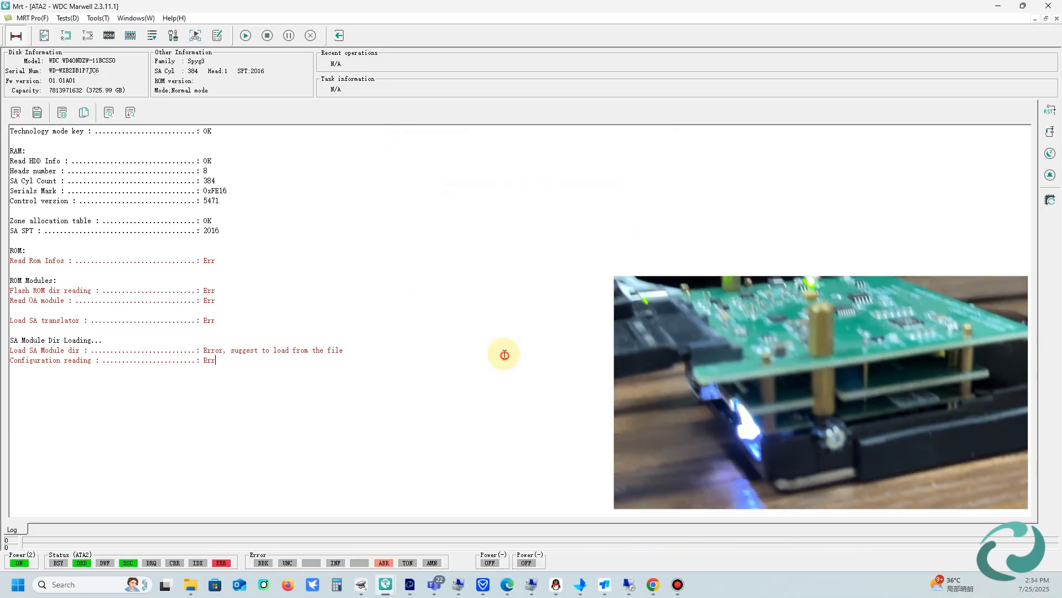
{"action": "left_click", "coordinate": [98, 18]}
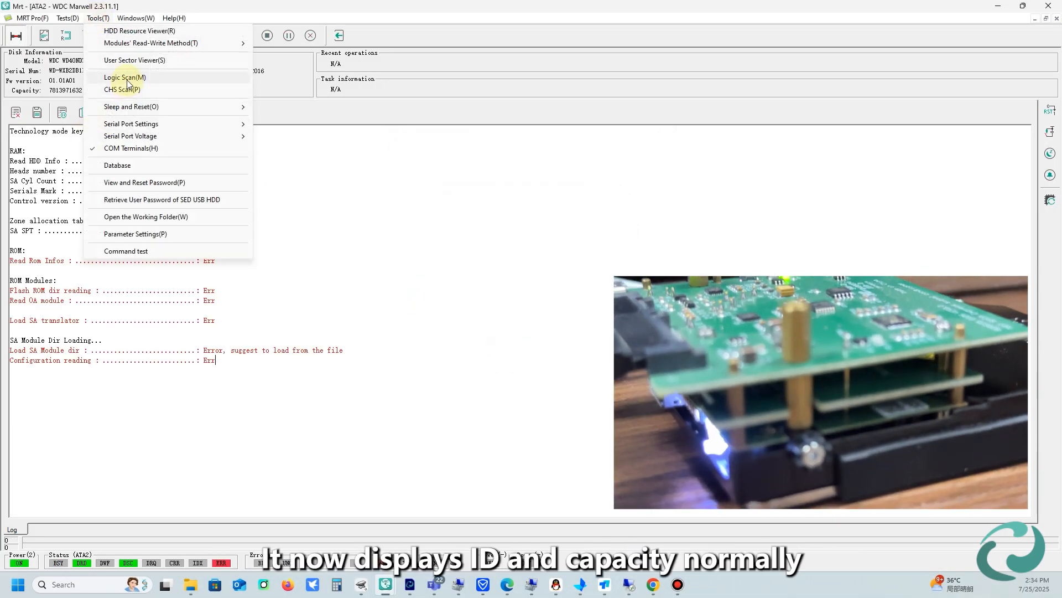
{"action": "left_click", "coordinate": [134, 60]}
{"action": "left_click", "coordinate": [532, 315]}
{"action": "left_click_drag", "start_coordinate": [223, 364], "coordinate": [418, 437]}
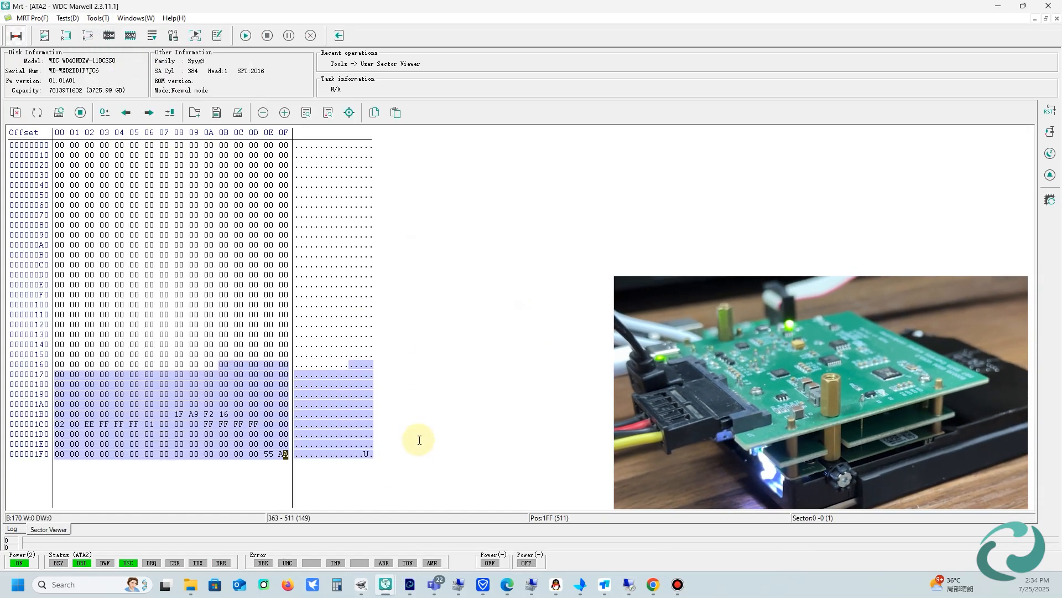
Step: View the parameter settings, close them, and open the working folder
{"action": "left_click", "coordinate": [98, 18]}
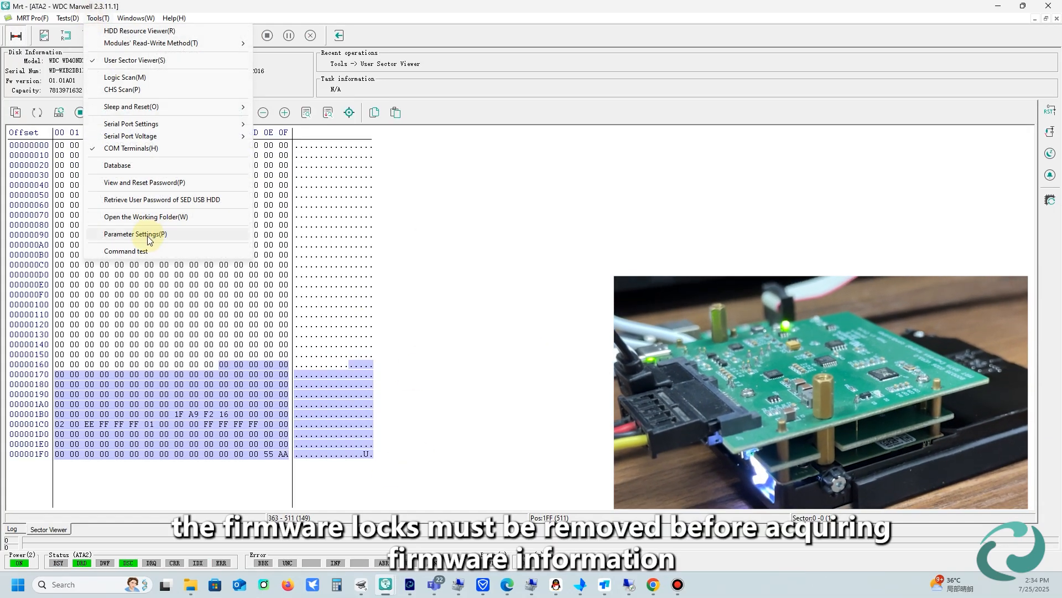
{"action": "left_click", "coordinate": [147, 235]}
{"action": "left_click", "coordinate": [621, 344]}
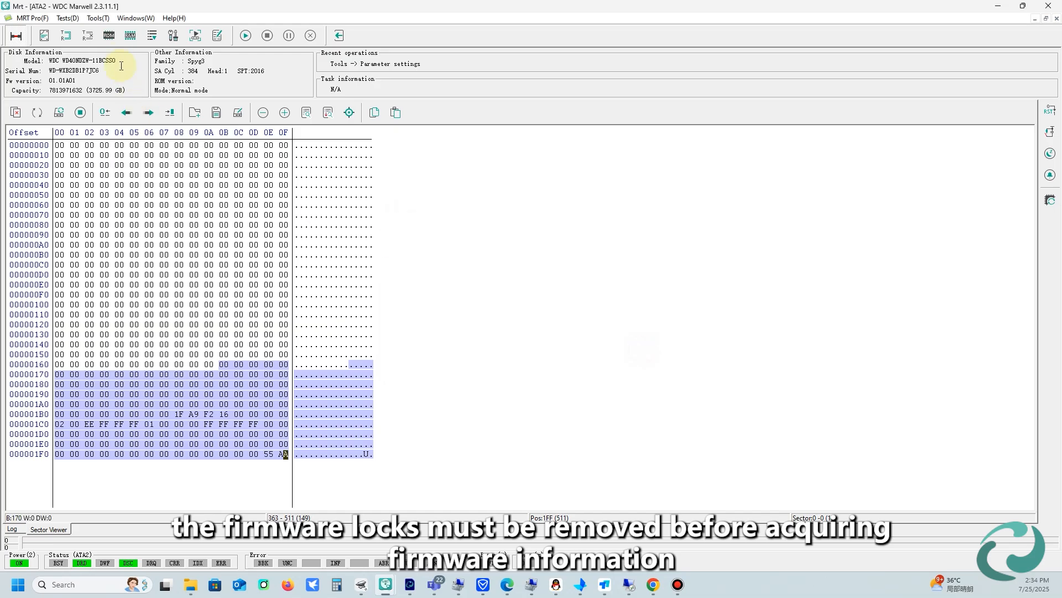
{"action": "left_click", "coordinate": [93, 20]}
{"action": "left_click", "coordinate": [147, 218]}
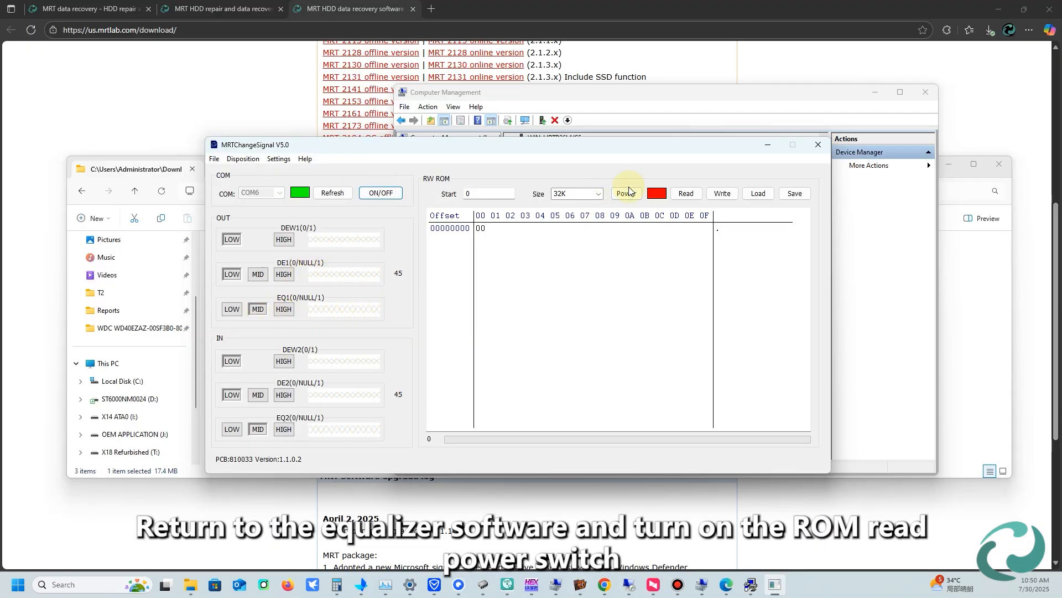
Step: Switch on the ROM power in MRTChangeSignal and test-read the ROM at a size of 32K
{"action": "left_click", "coordinate": [623, 194]}
{"action": "left_click", "coordinate": [475, 339]}
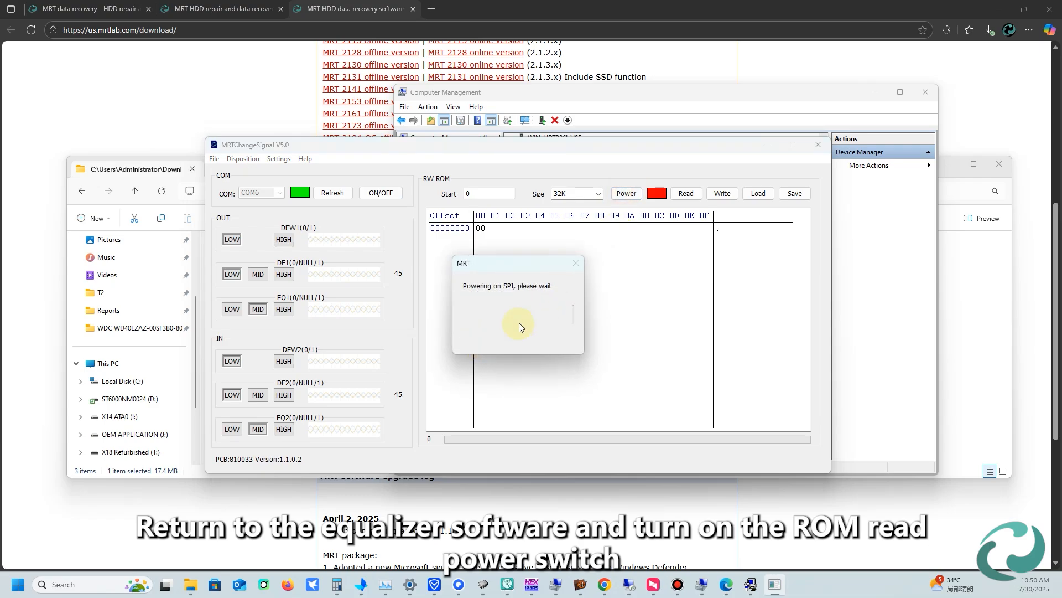
{"action": "left_click", "coordinate": [686, 193]}
{"action": "left_click", "coordinate": [583, 330]}
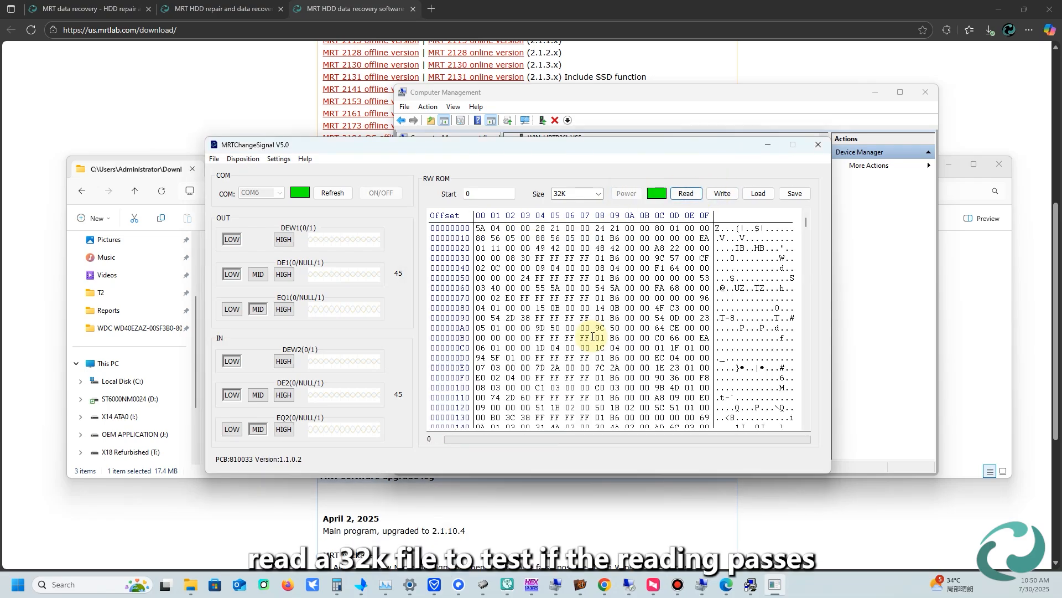
Step: Read the drive's ROM at a size of 512K and save it in UserDataFile as ROM-20250730105129.bin
{"action": "left_click", "coordinate": [586, 193]}
{"action": "left_click", "coordinate": [576, 246]}
{"action": "left_click", "coordinate": [686, 193]}
{"action": "left_click", "coordinate": [581, 330]}
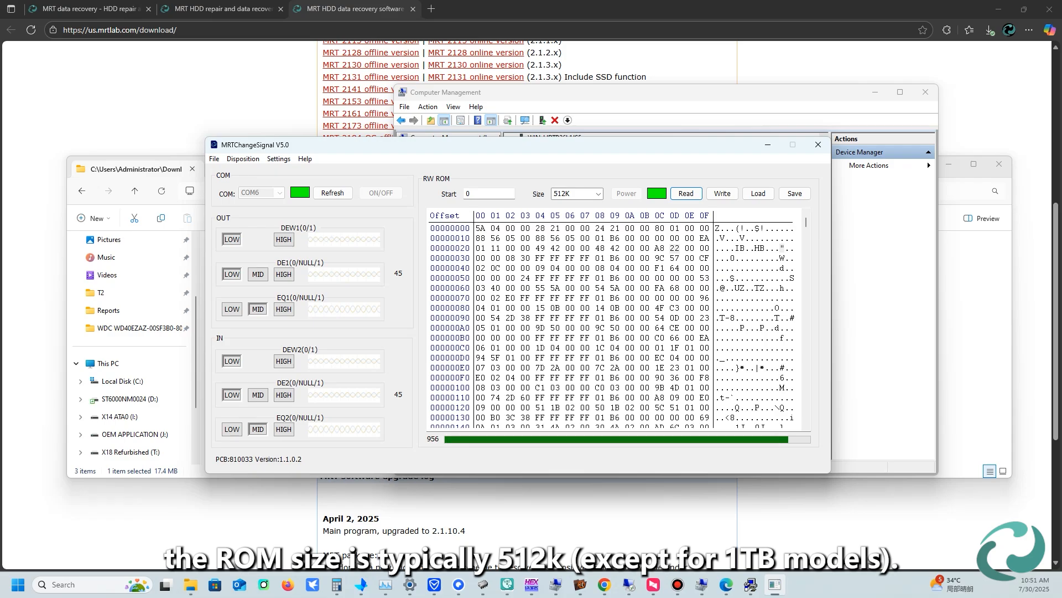
{"action": "left_click", "coordinate": [795, 193]}
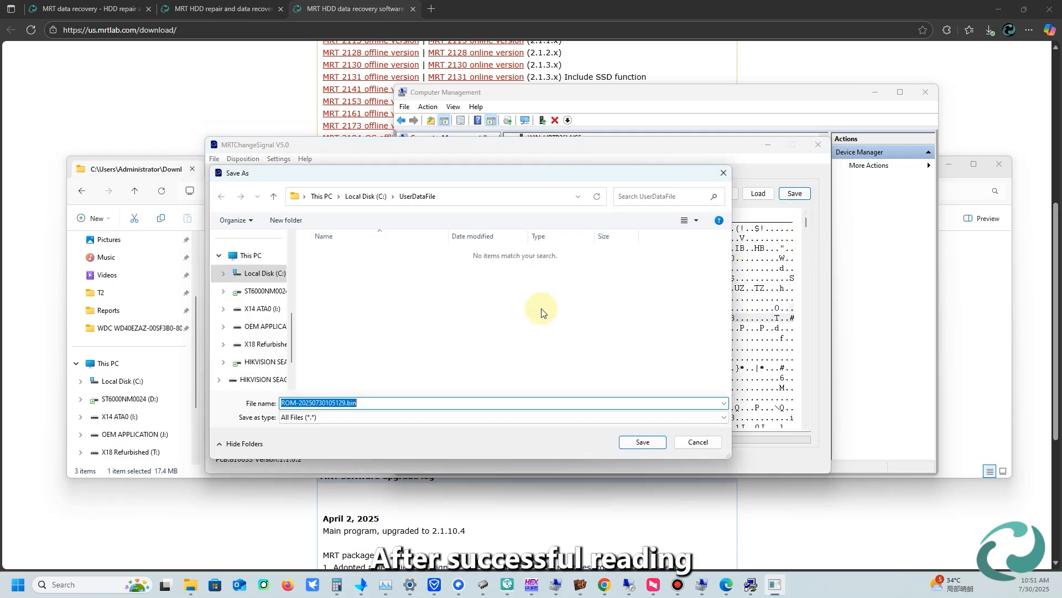
{"action": "left_click", "coordinate": [642, 442]}
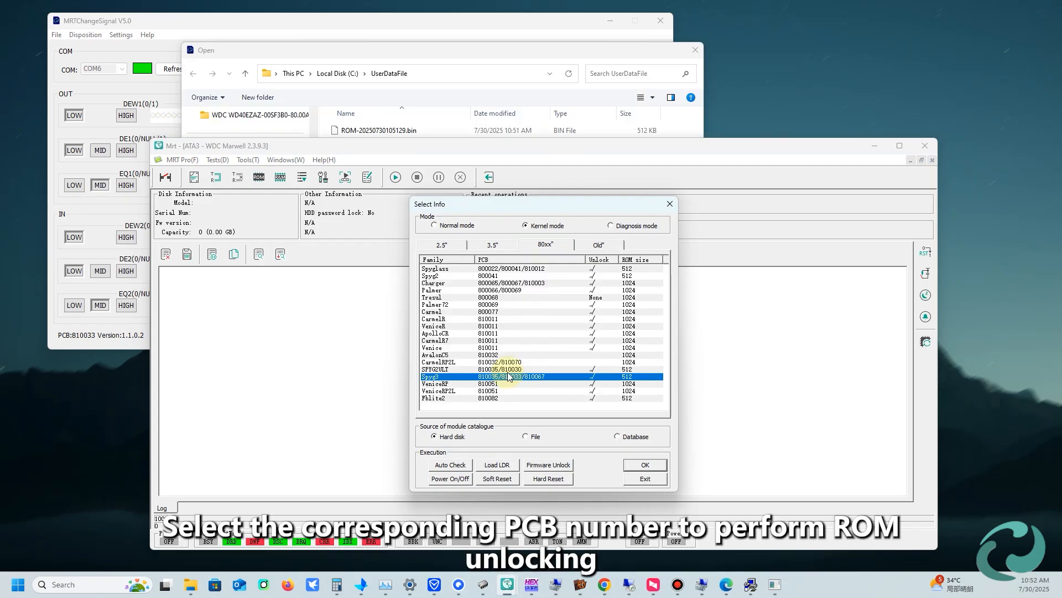
Step: Create an unlocked ROM for the Spyg3 family (810035/810033/810067) from the file ROM-20250730105129.bin with the 411 module disabled
{"action": "left_click", "coordinate": [507, 363]}
{"action": "left_click", "coordinate": [505, 369]}
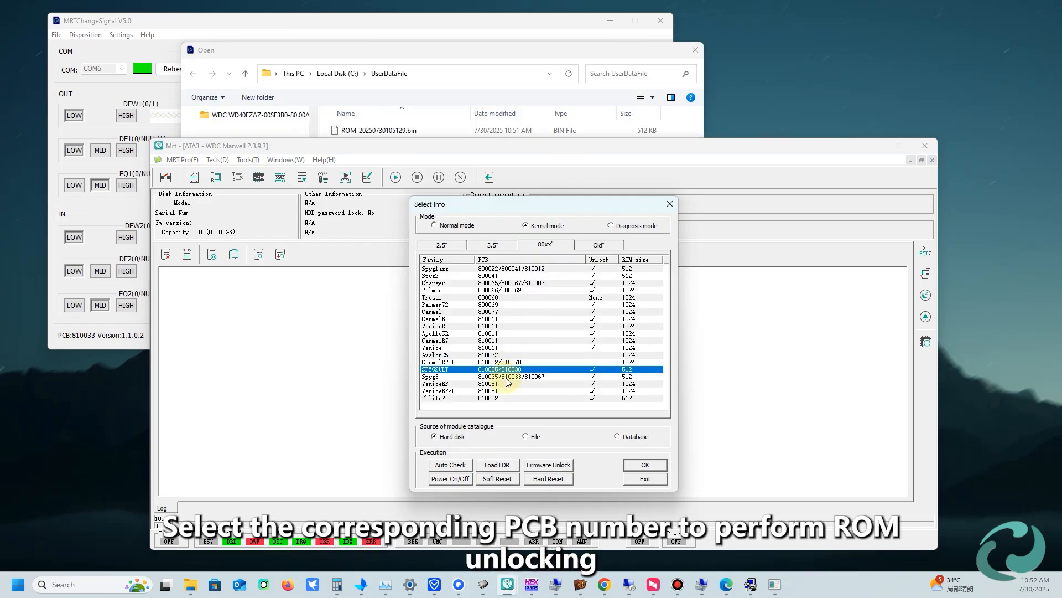
{"action": "left_click", "coordinate": [505, 378]}
{"action": "left_click", "coordinate": [549, 469]}
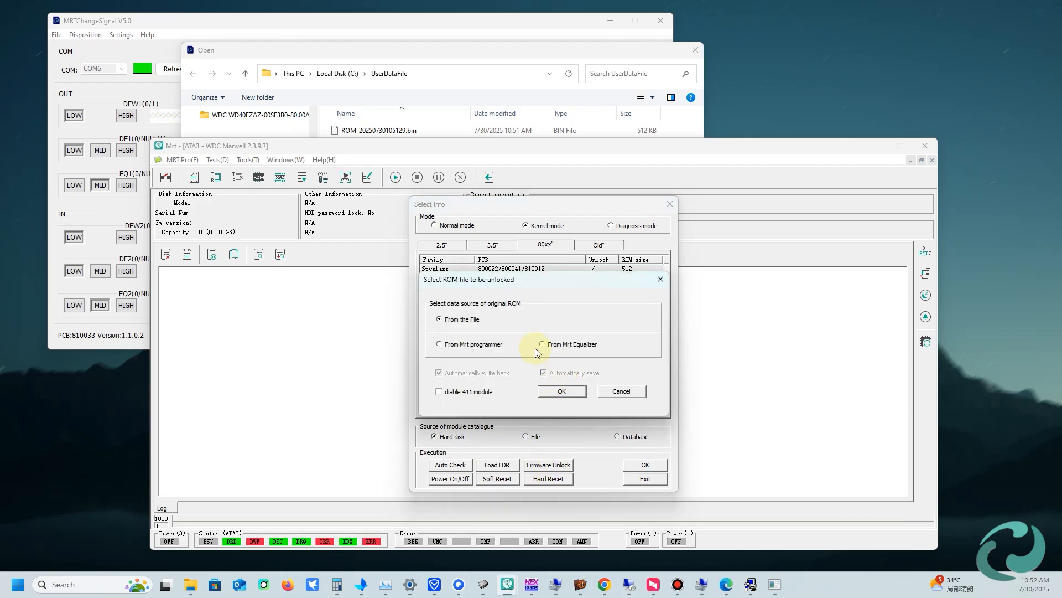
{"action": "left_click", "coordinate": [442, 393]}
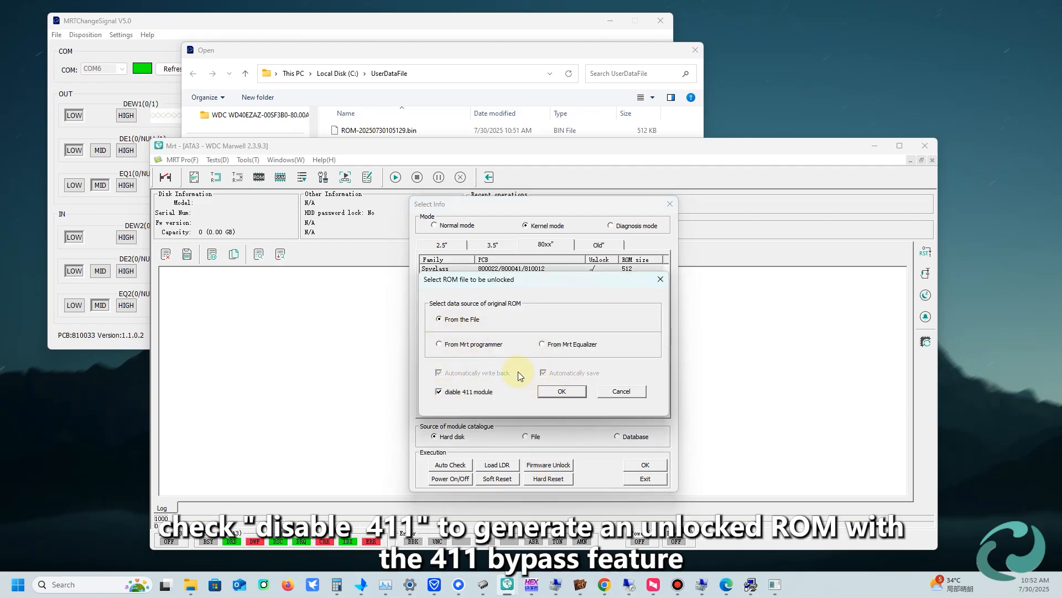
{"action": "left_click", "coordinate": [563, 391]}
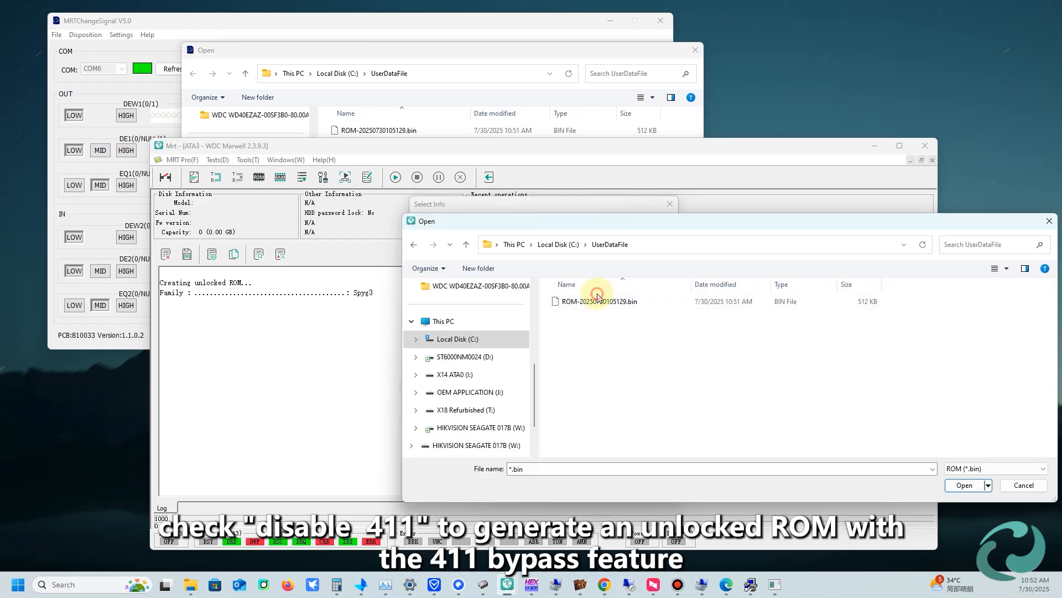
{"action": "double_click", "coordinate": [575, 301]}
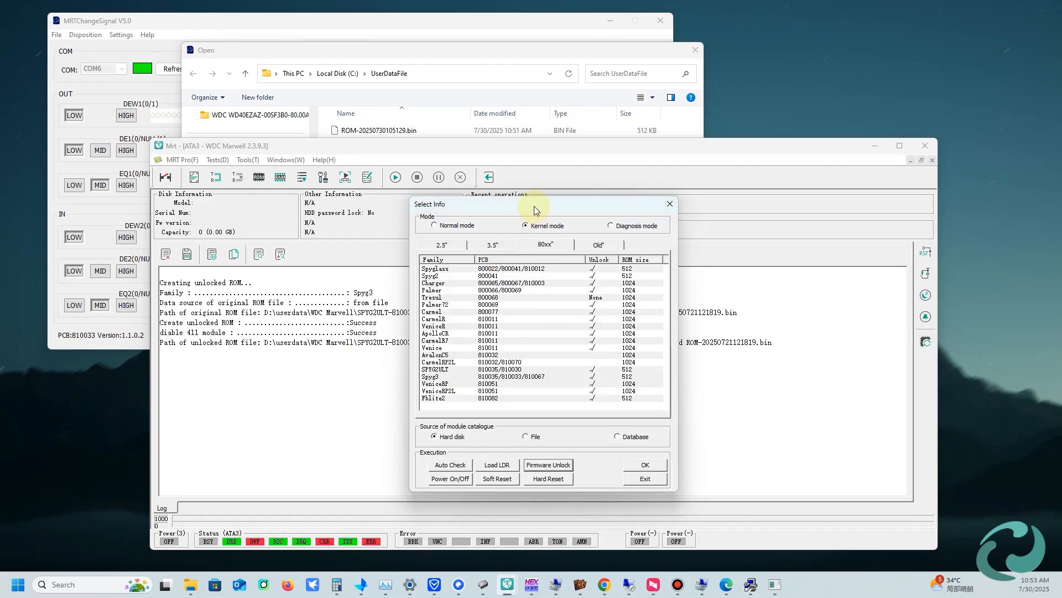
Step: Switch to MRTChangeSignal and load the file Unlocked ROM-20250730105129.bin from UserDataFile
{"action": "left_click_drag", "start_coordinate": [533, 205], "coordinate": [514, 207]}
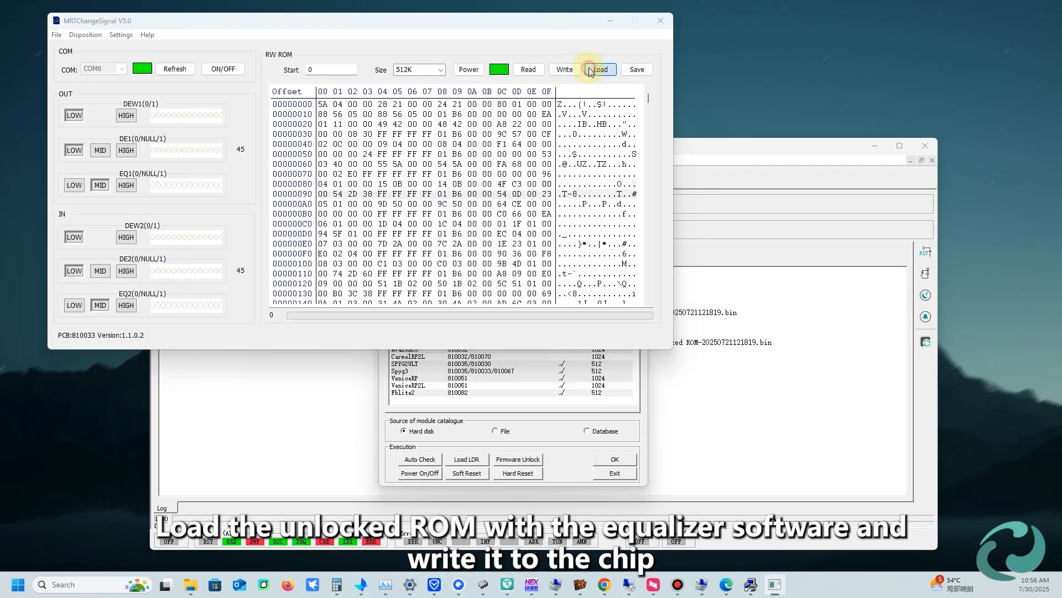
{"action": "left_click", "coordinate": [590, 71]}
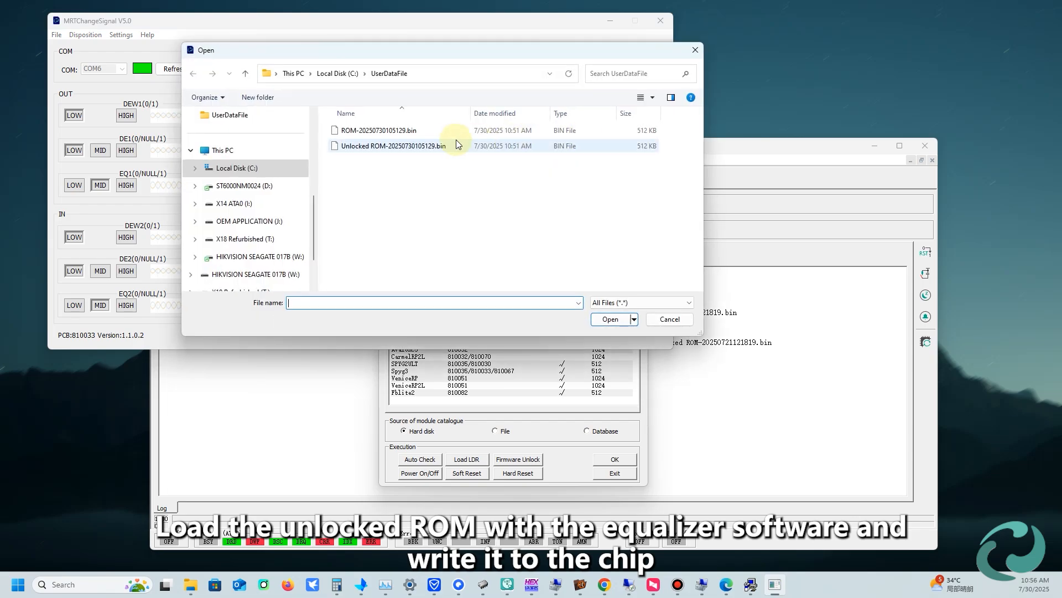
{"action": "left_click", "coordinate": [366, 148]}
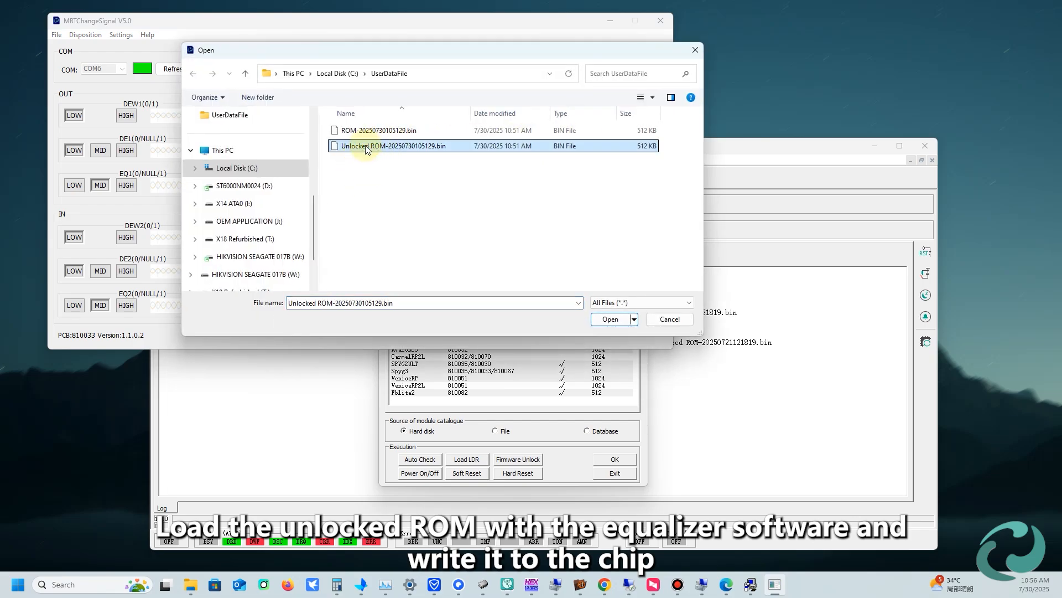
{"action": "double_click", "coordinate": [391, 146]}
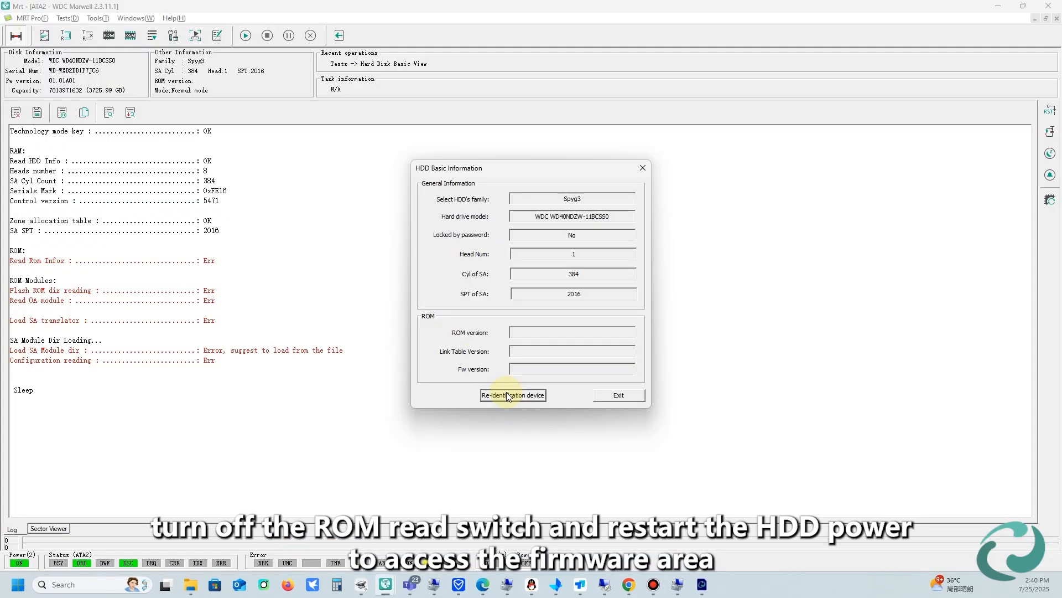
Step: Re-identify the drive in MRT with an SPT value of 2016 and run the head test on heads 0 to 7
{"action": "left_click", "coordinate": [506, 391]}
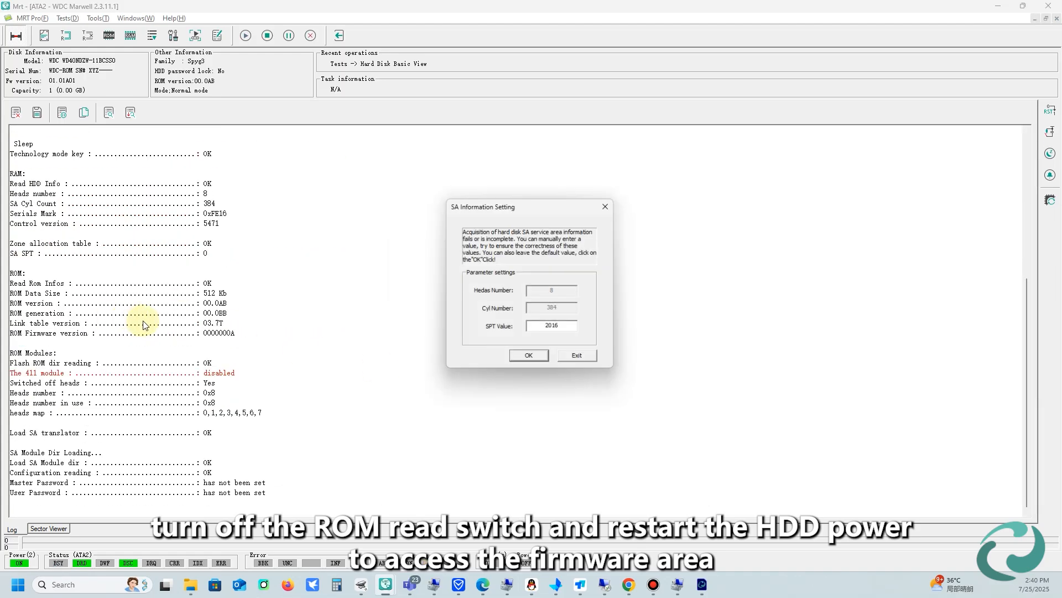
{"action": "left_click", "coordinate": [528, 359]}
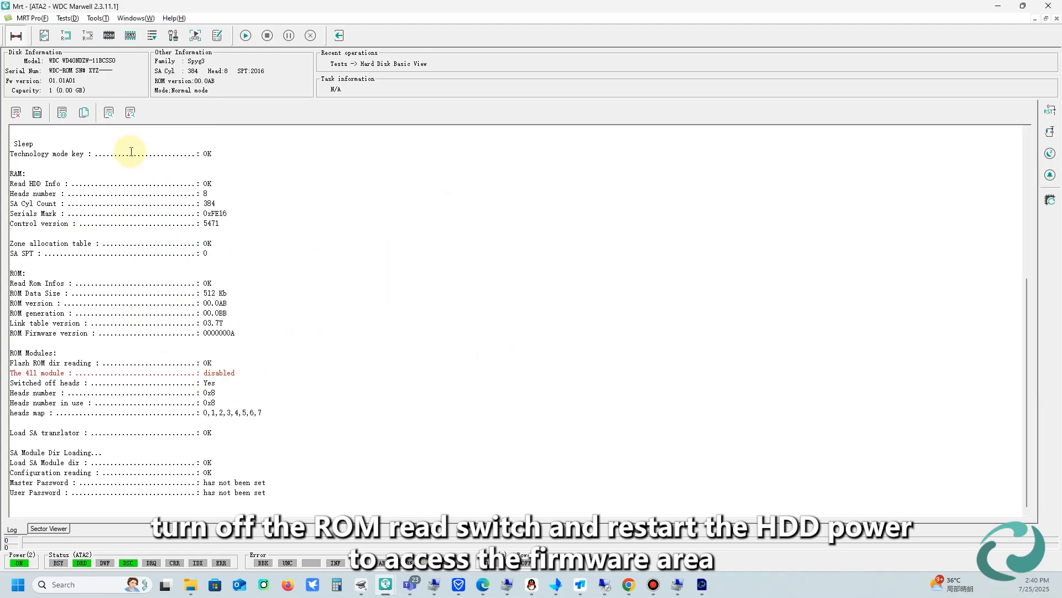
{"action": "left_click", "coordinate": [153, 36]}
{"action": "left_click", "coordinate": [178, 60]}
{"action": "right_click", "coordinate": [545, 280]}
{"action": "left_click", "coordinate": [571, 288]}
{"action": "left_click", "coordinate": [543, 253]}
{"action": "left_click", "coordinate": [537, 358]}
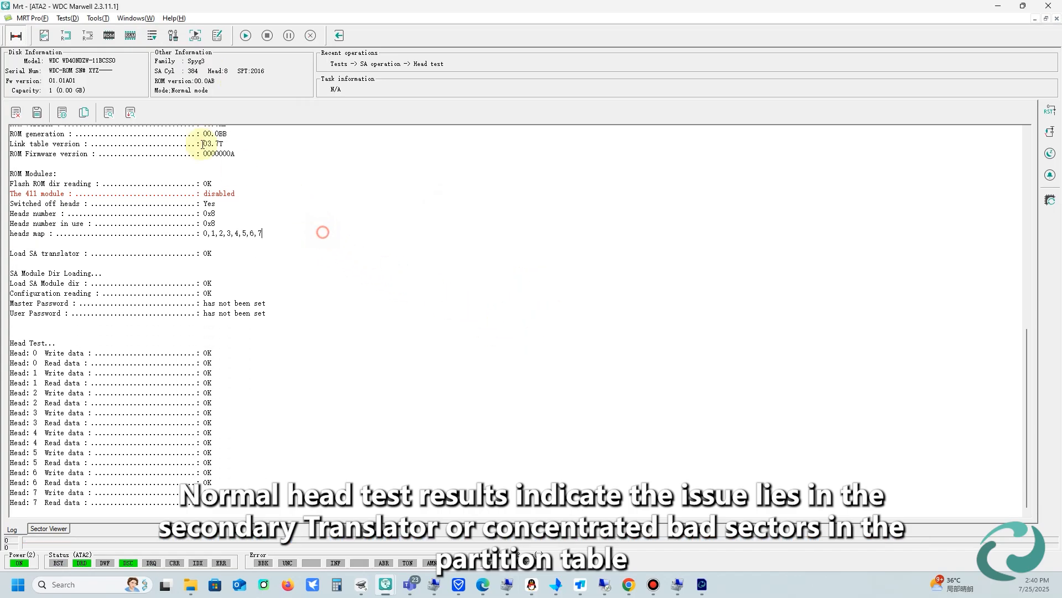
Step: Back up the drive's firmware modules by track from Copy0, skipping module 190, together with the whole ROM and its modules
{"action": "left_click", "coordinate": [153, 35]}
{"action": "left_click", "coordinate": [209, 103]}
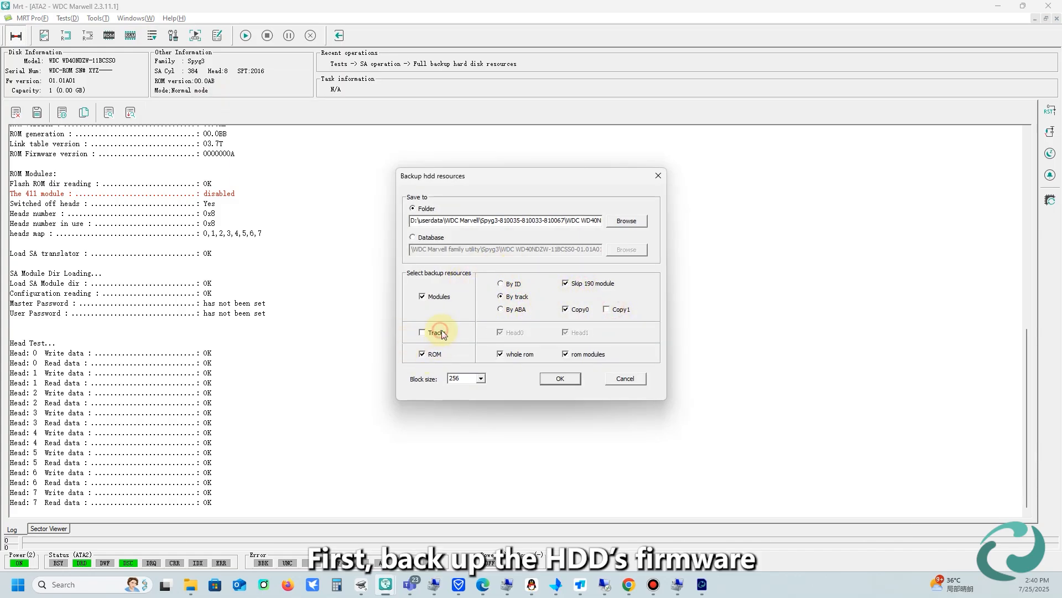
{"action": "left_click", "coordinate": [560, 378]}
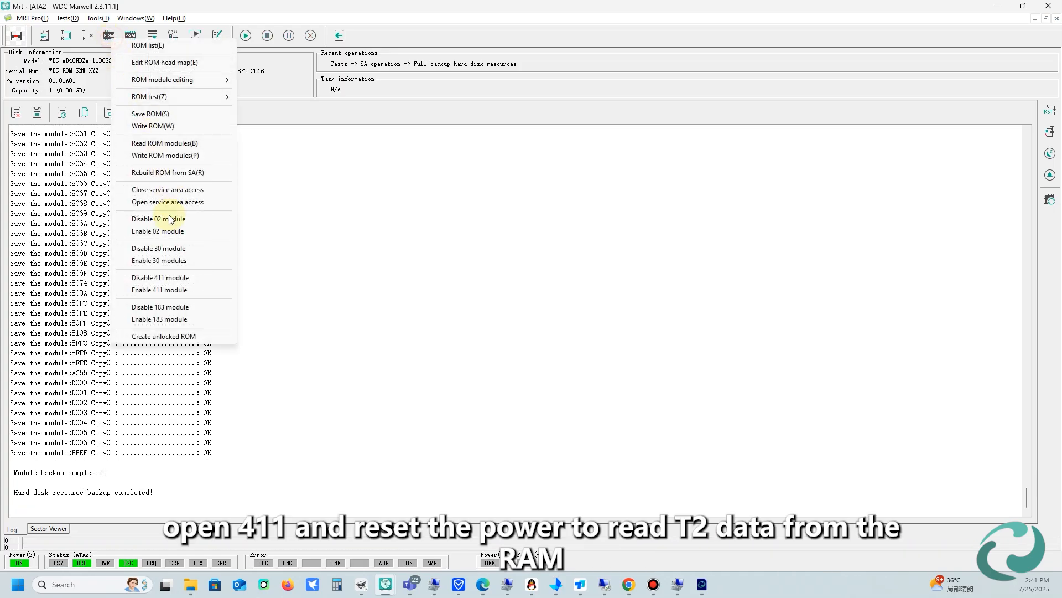
Step: Enable the 411 module in the ROM and re-identify the drive
{"action": "left_click", "coordinate": [152, 290]}
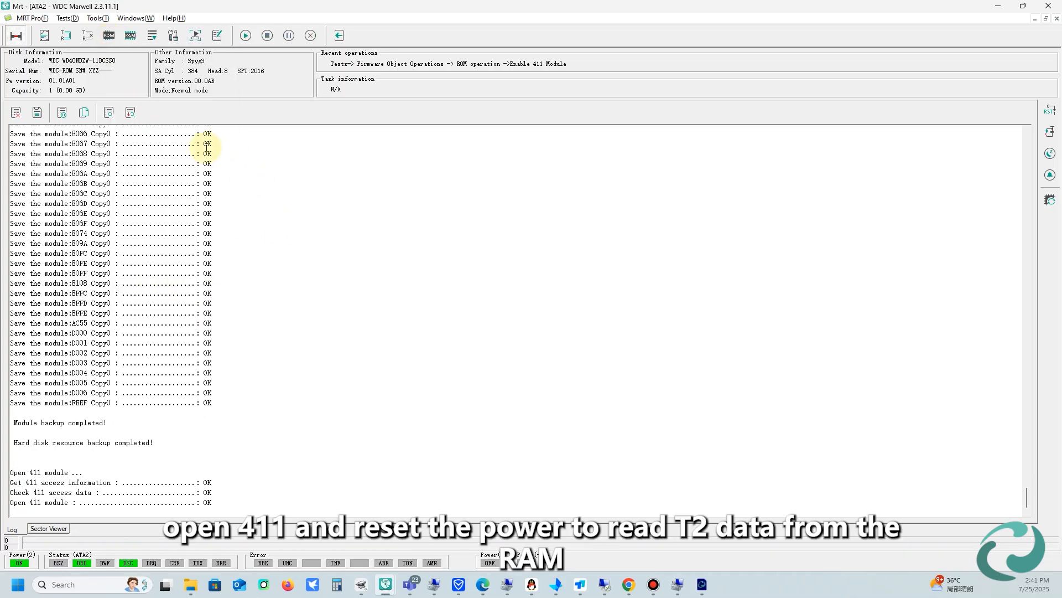
{"action": "left_click", "coordinate": [16, 36]}
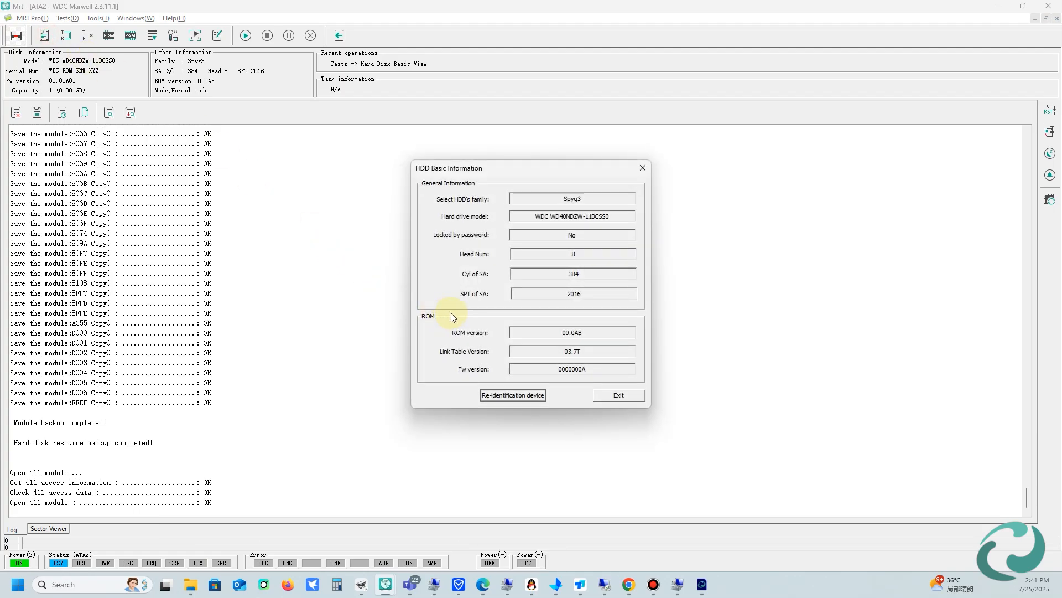
{"action": "left_click", "coordinate": [503, 395]}
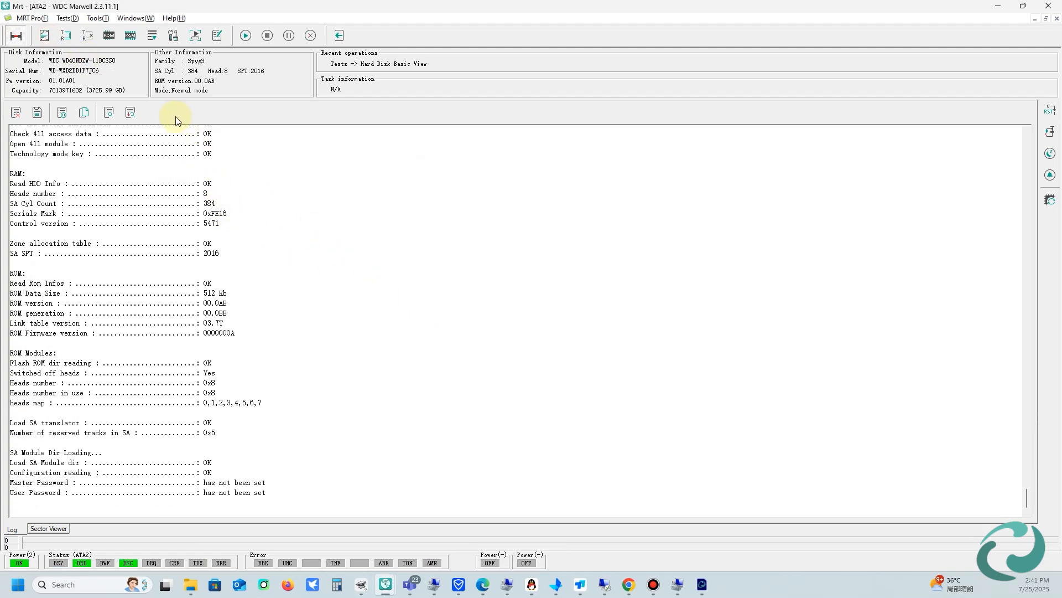
Step: Obtain the T2 data by command in the T2 Editor and check the reading results in the log
{"action": "left_click", "coordinate": [143, 40]}
{"action": "left_click", "coordinate": [203, 301]}
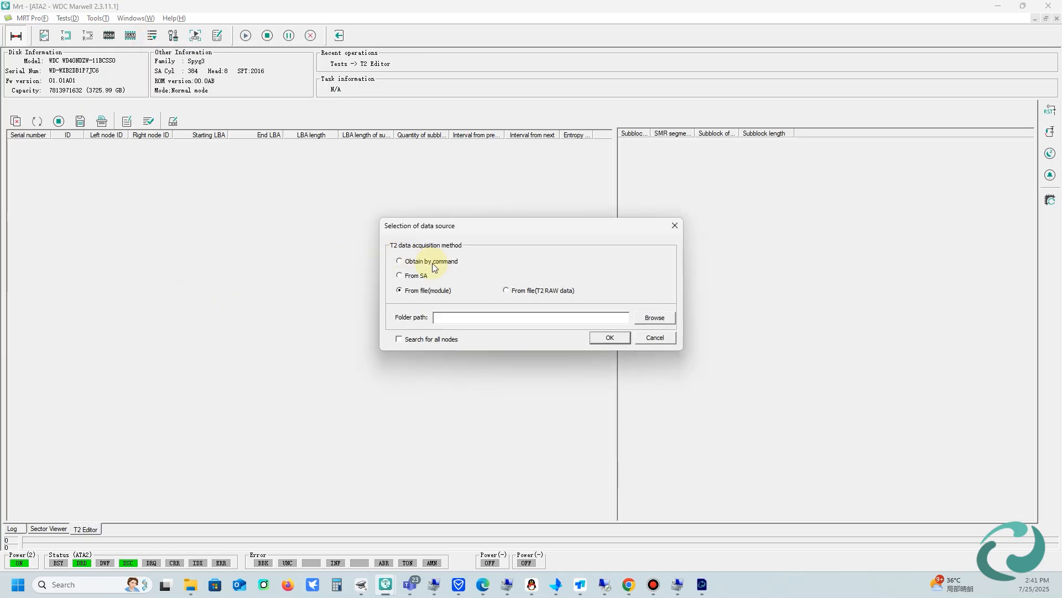
{"action": "left_click", "coordinate": [596, 334]}
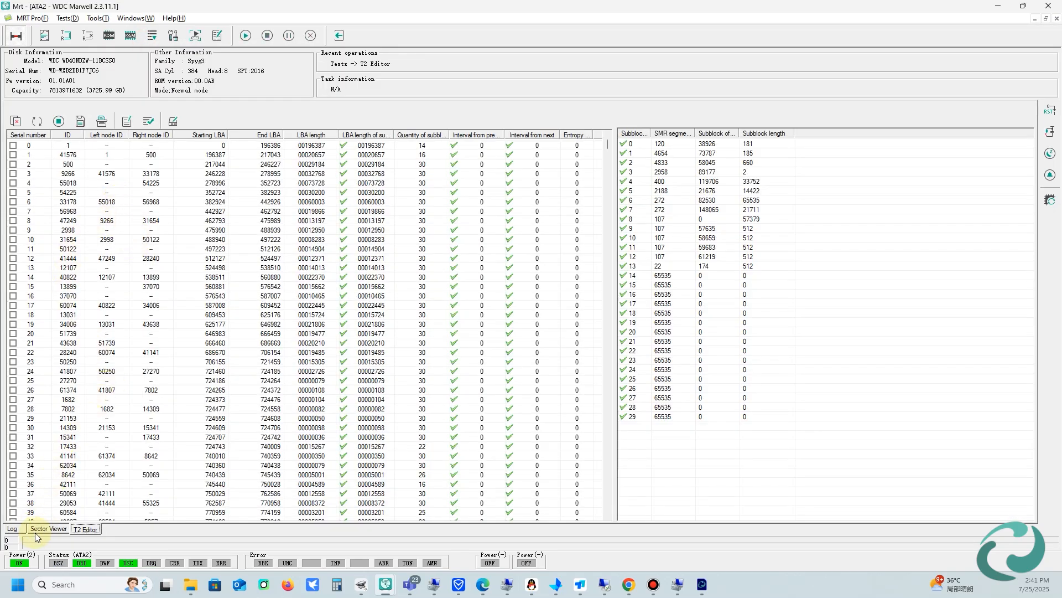
{"action": "left_click", "coordinate": [48, 528]}
{"action": "left_click", "coordinate": [92, 530]}
{"action": "left_click", "coordinate": [13, 528]}
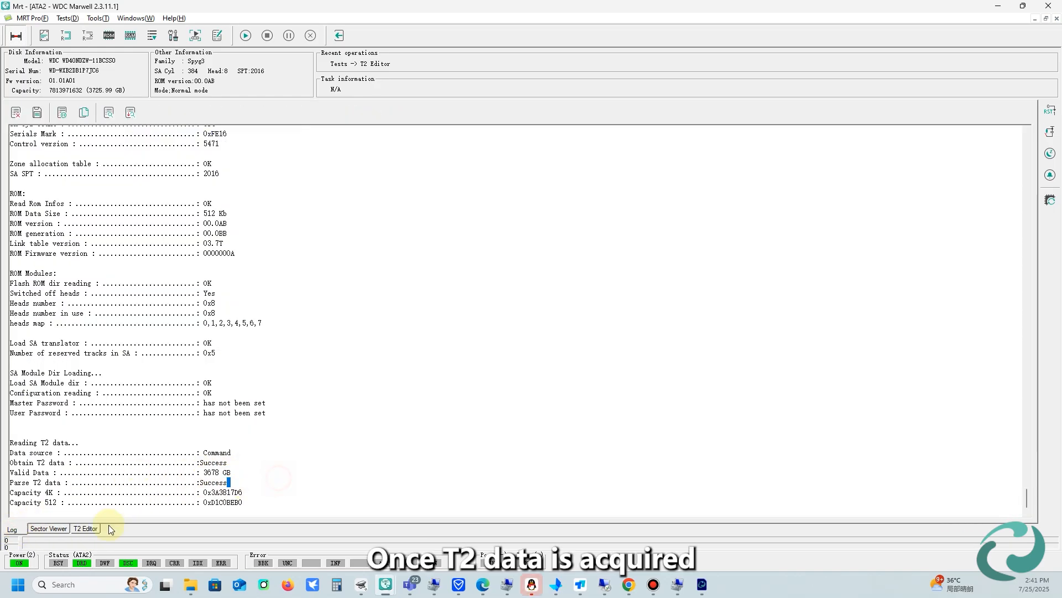
Step: Save the raw T2 data in the drive's Data folder and review the T2 data size in the log
{"action": "left_click", "coordinate": [88, 529]}
{"action": "left_click", "coordinate": [102, 123]}
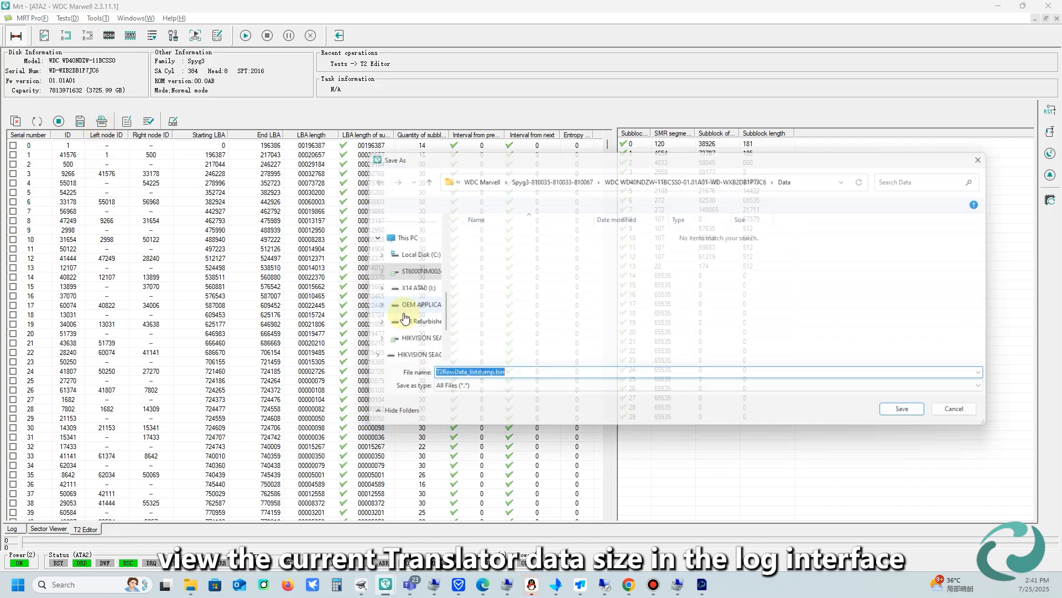
{"action": "left_click", "coordinate": [907, 416]}
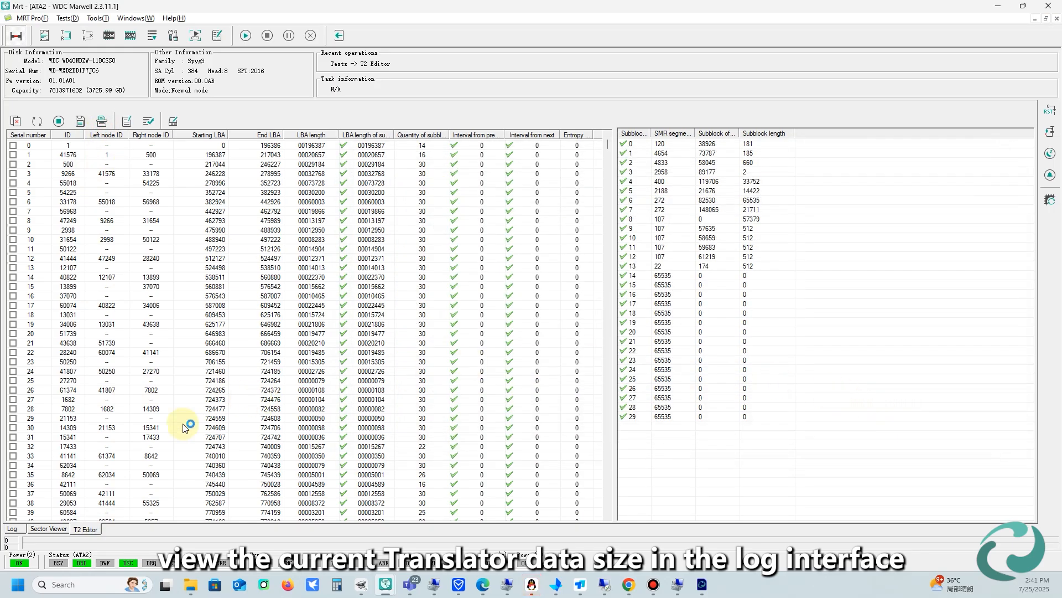
{"action": "left_click", "coordinate": [12, 529]}
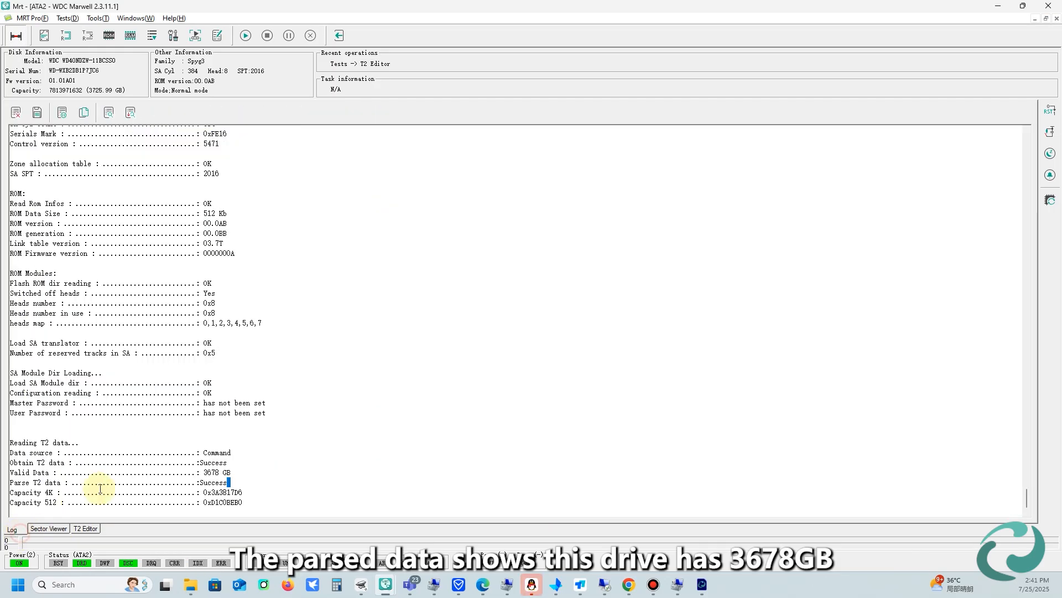
Step: Start a Data Explorer imaging task for the drive and create its head map by the calculation method with T2 loaded
{"action": "left_click", "coordinate": [133, 18]}
{"action": "left_click", "coordinate": [176, 75]}
{"action": "left_click", "coordinate": [97, 88]}
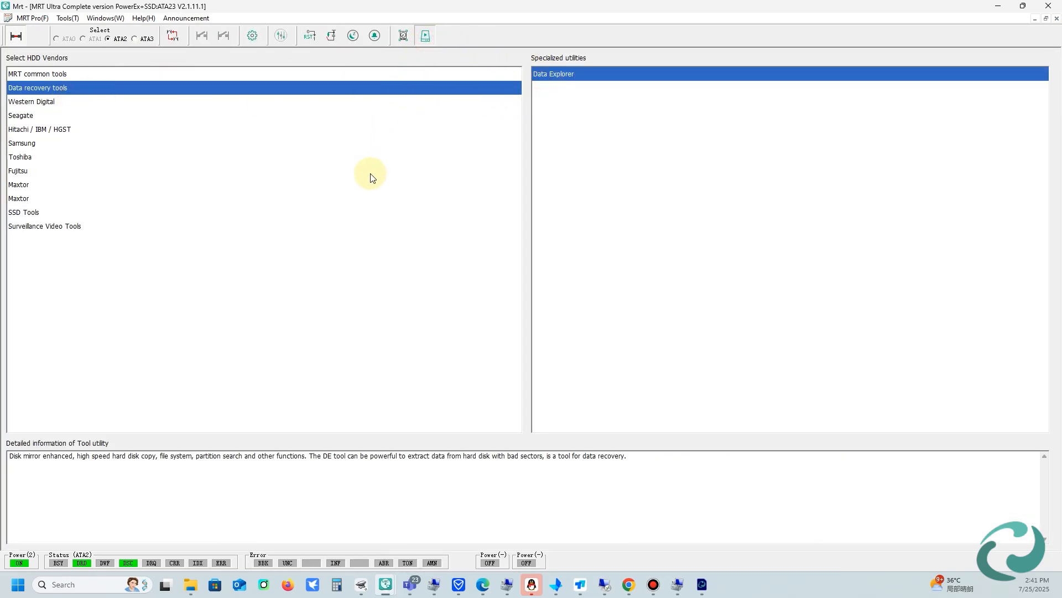
{"action": "left_click", "coordinate": [34, 41]}
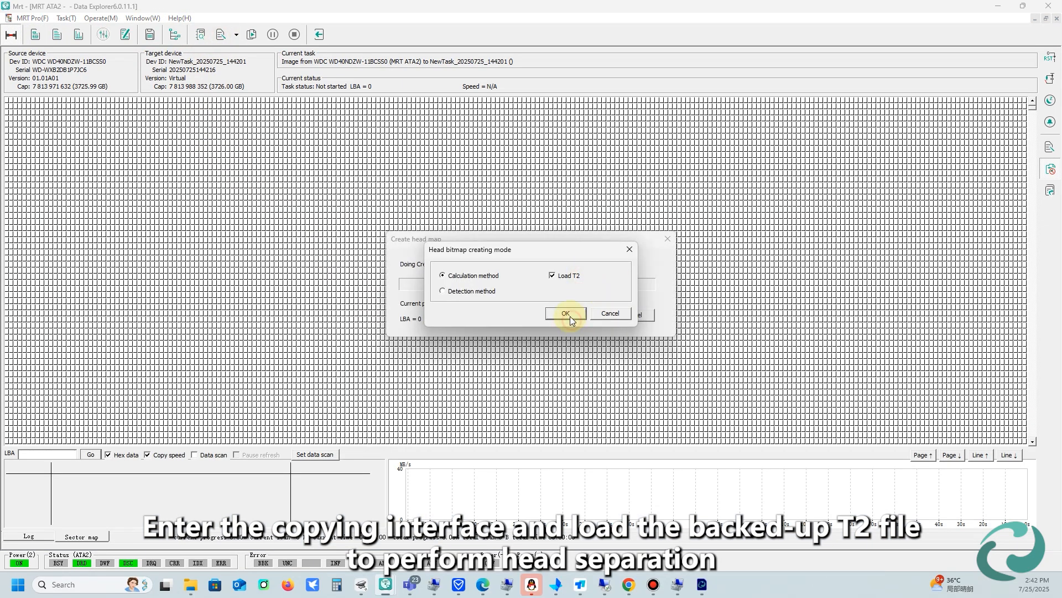
{"action": "left_click", "coordinate": [571, 310]}
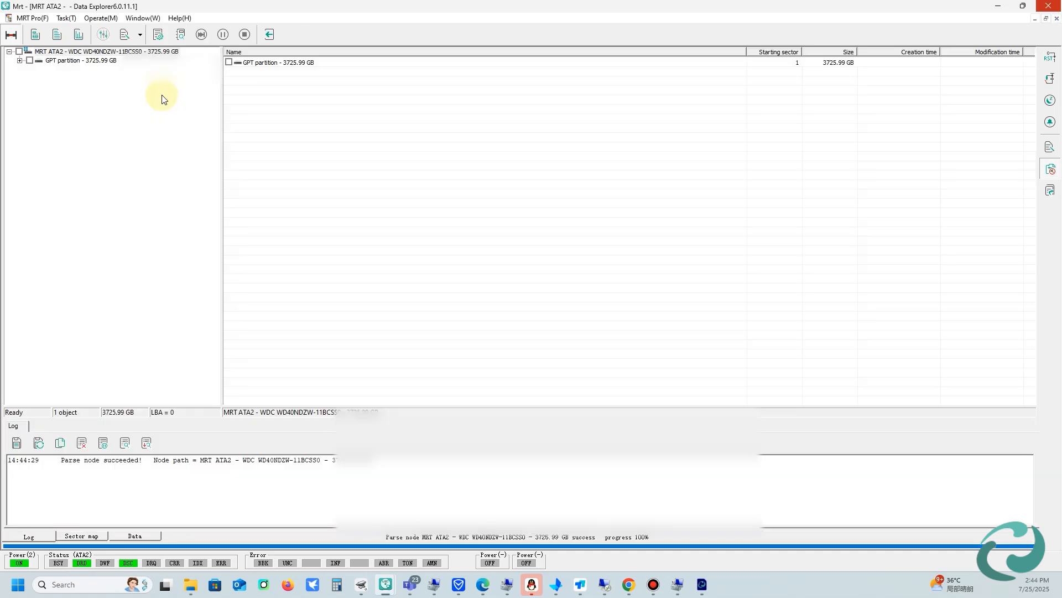
Step: Expand the GPT partition, the NTFS partition 01 and its Root folder in the drive's directory tree
{"action": "left_click", "coordinate": [19, 60]}
{"action": "left_click", "coordinate": [30, 69]}
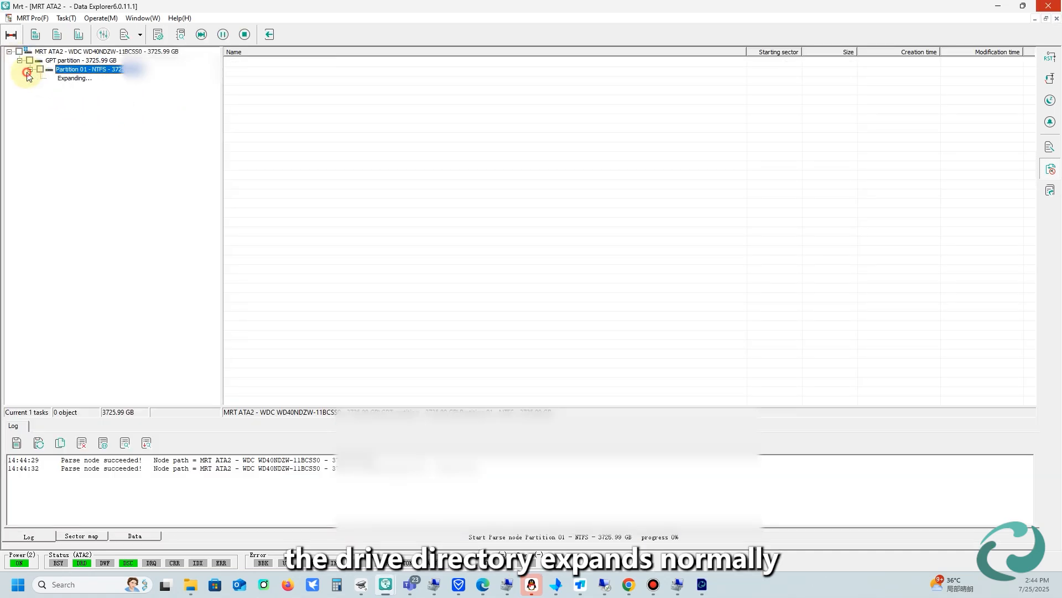
{"action": "left_click", "coordinate": [41, 78]}
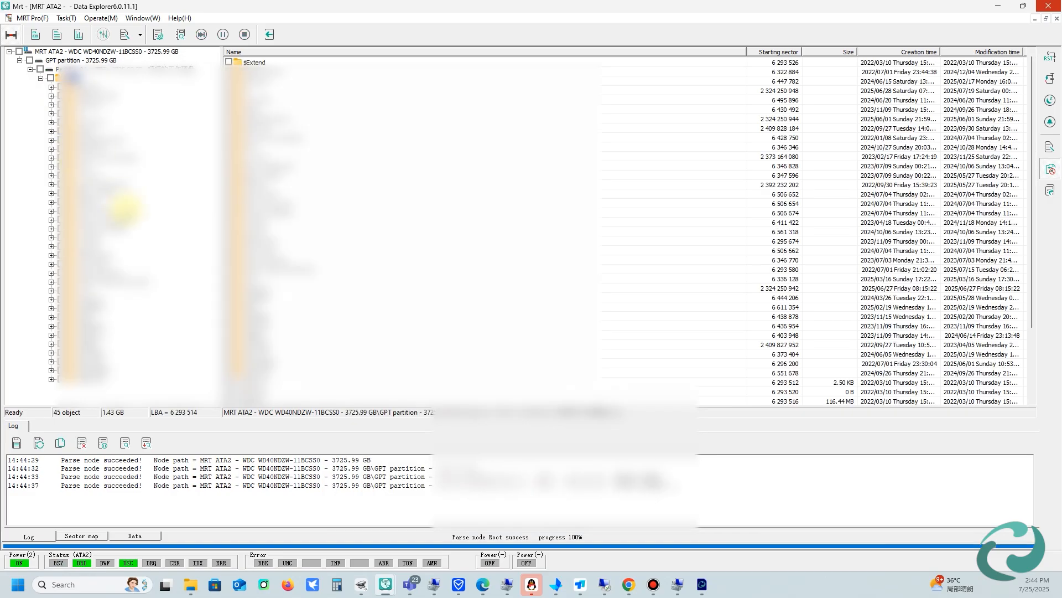
Step: Mark a folder under Root for recovery and open the available actions for it
{"action": "left_click", "coordinate": [100, 333]}
{"action": "left_click", "coordinate": [75, 325]}
{"action": "left_click", "coordinate": [60, 317]}
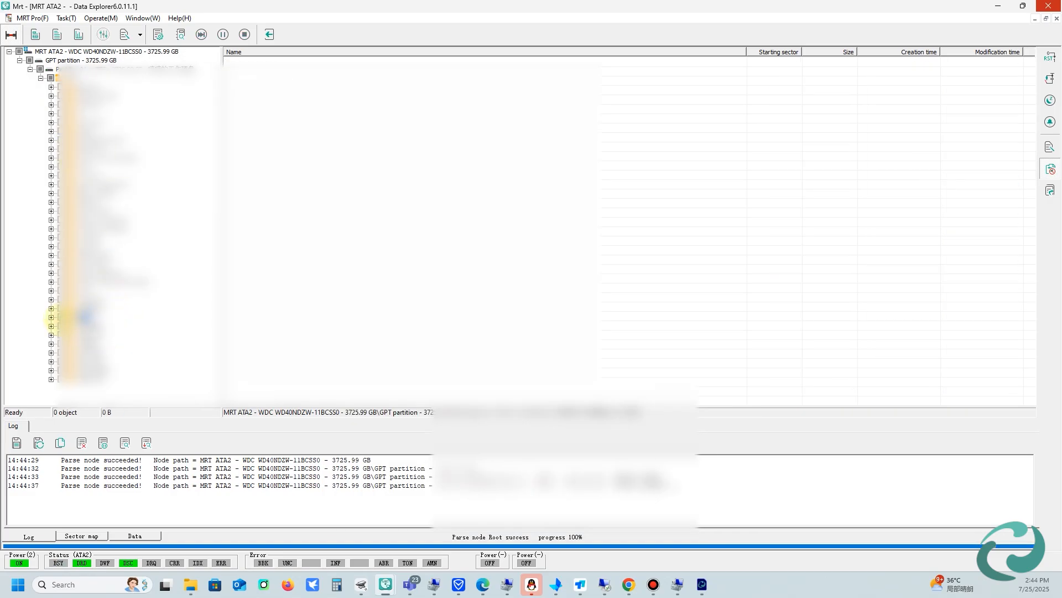
{"action": "left_click", "coordinate": [59, 272]}
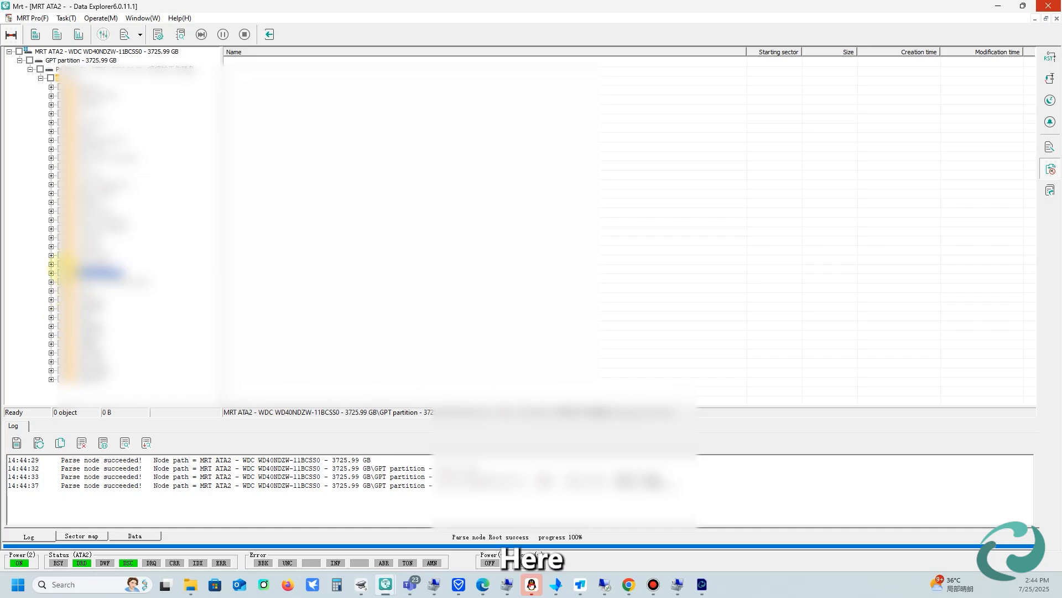
{"action": "left_click", "coordinate": [98, 263]}
{"action": "right_click", "coordinate": [104, 266]}
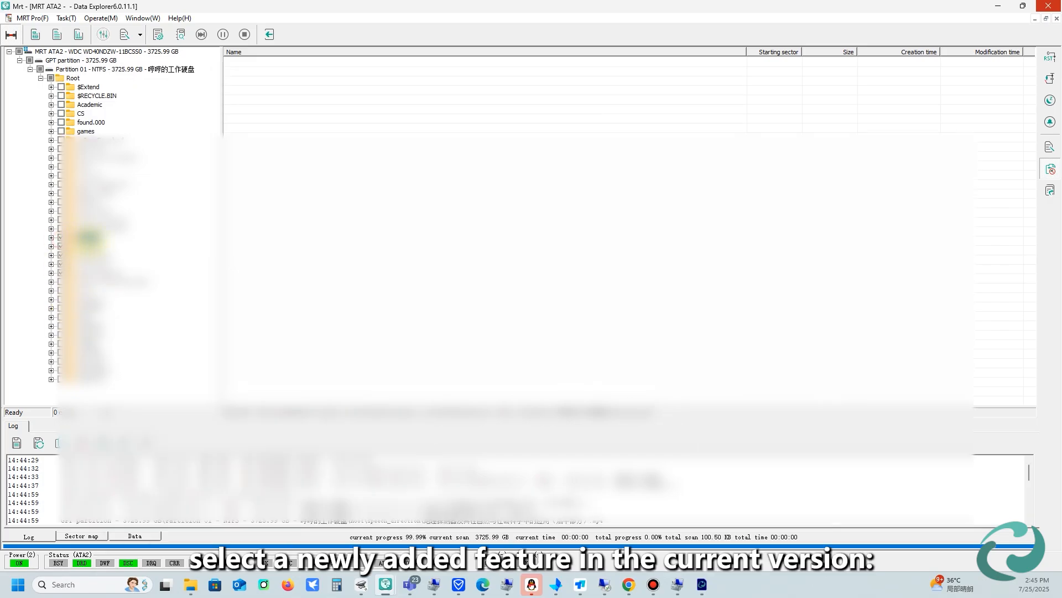
{"action": "right_click", "coordinate": [93, 240]}
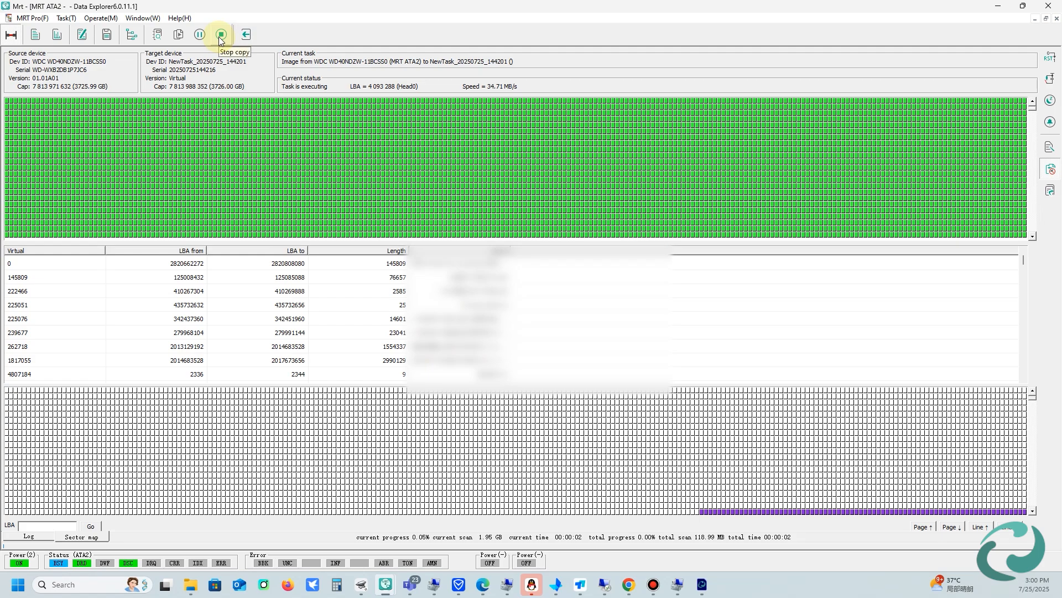
Step: Stop the running copy and sort the segment list by end LBA, followed by length
{"action": "left_click", "coordinate": [221, 36]}
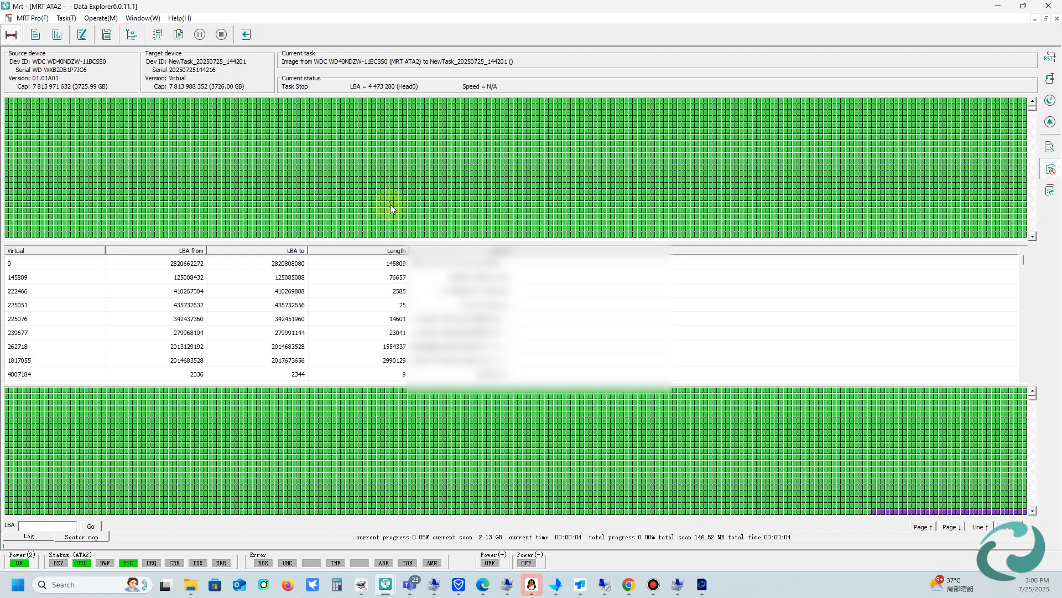
{"action": "left_click", "coordinate": [291, 252]}
{"action": "left_click", "coordinate": [389, 252]}
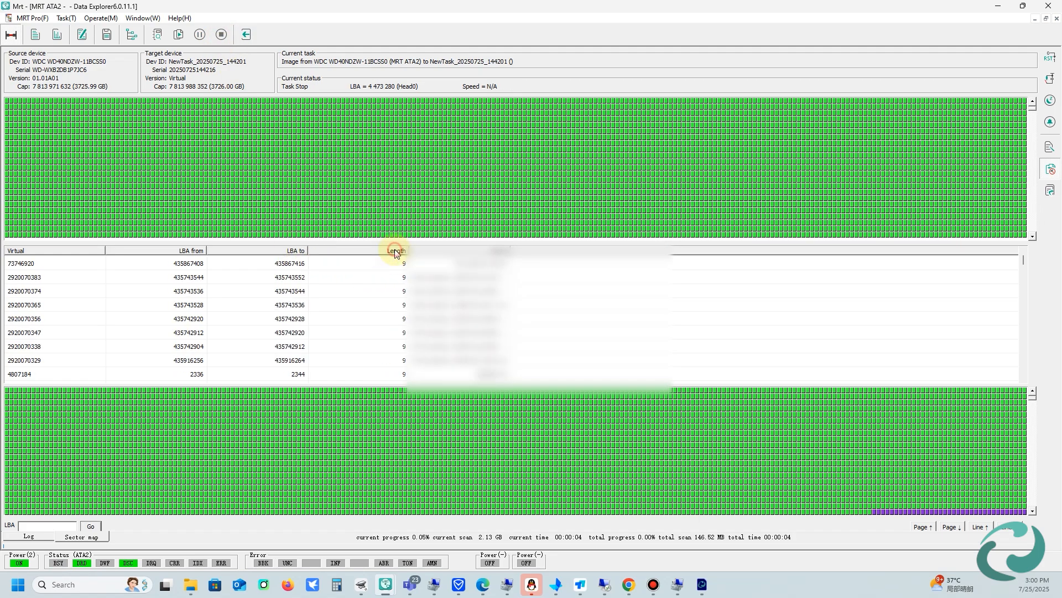